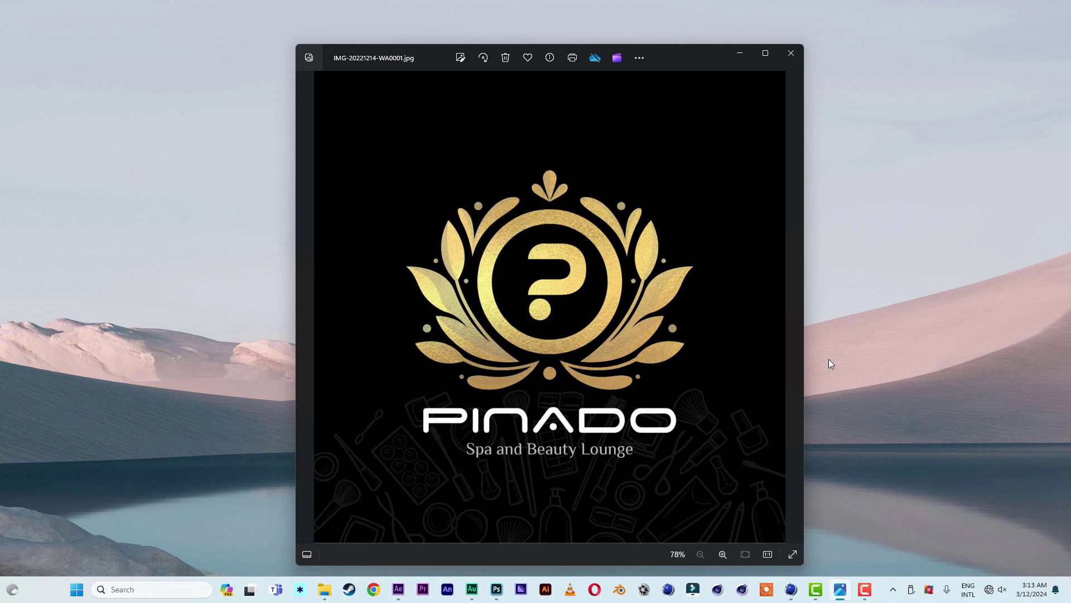
Minimize the Photos viewer showing IMG-20221214-WA0001.jpg to reveal the desktop
{"action": "left_click", "coordinate": [740, 53]}
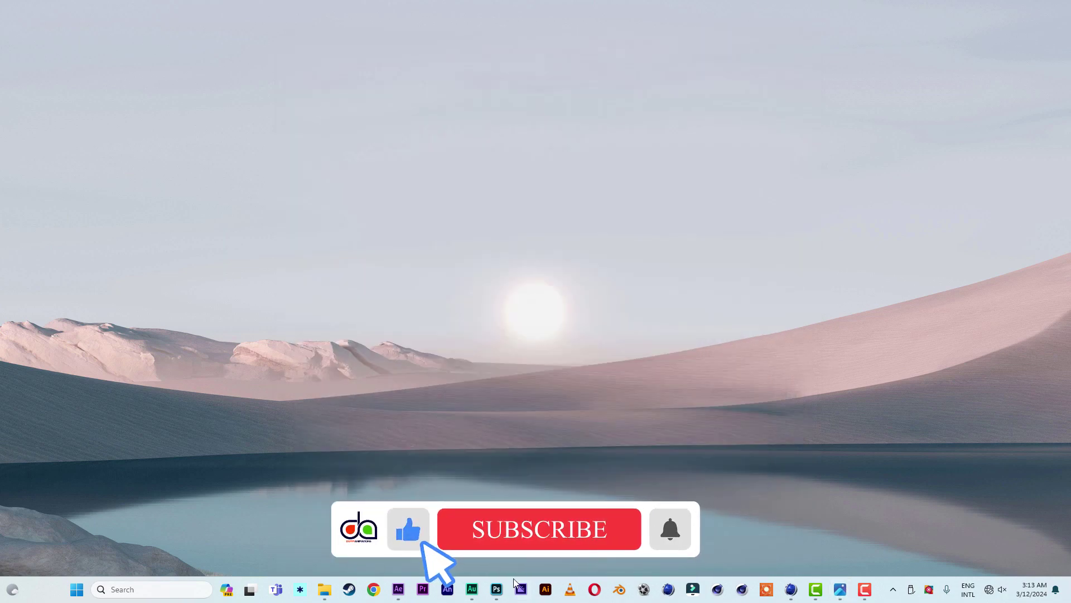
In Pinado logo-02.png, Magic Wand-select the gold ring, the leaves and the PINADO letters
{"action": "left_click", "coordinate": [496, 589]}
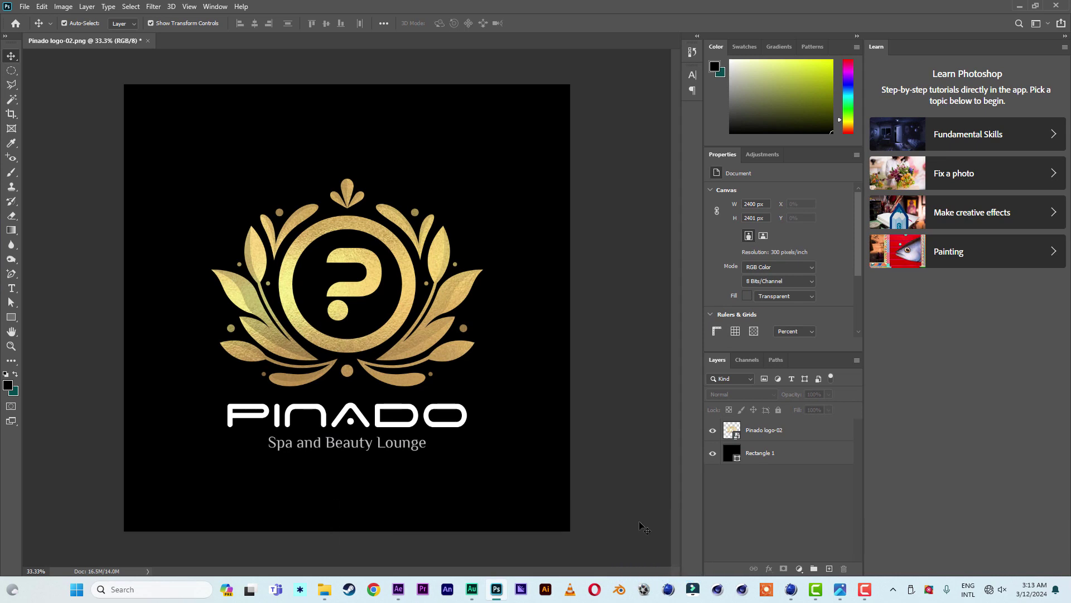
{"action": "left_click", "coordinate": [11, 102]}
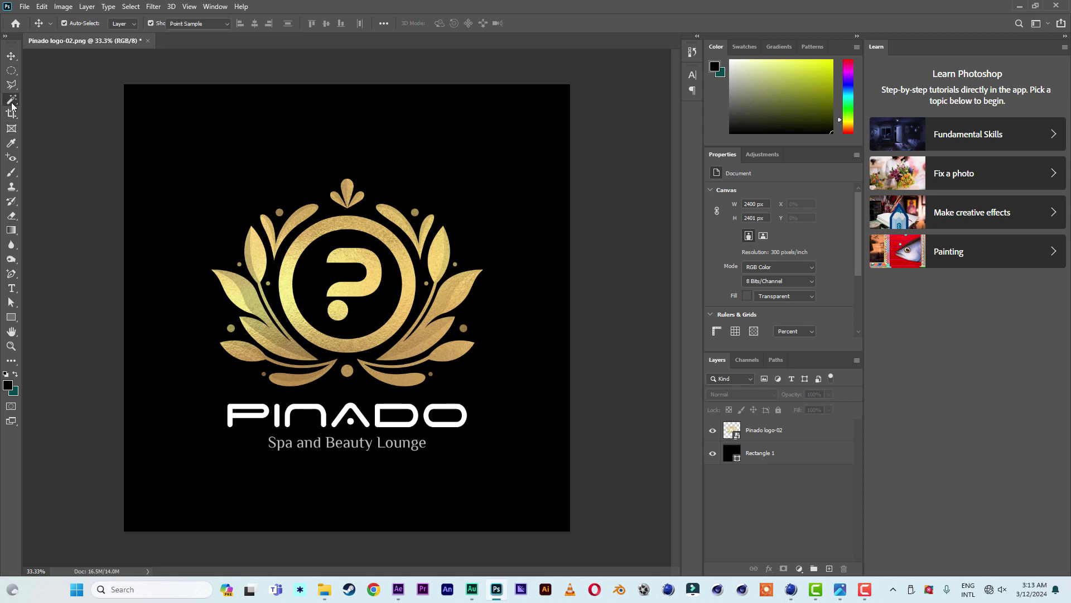
{"action": "left_click", "coordinate": [774, 441]}
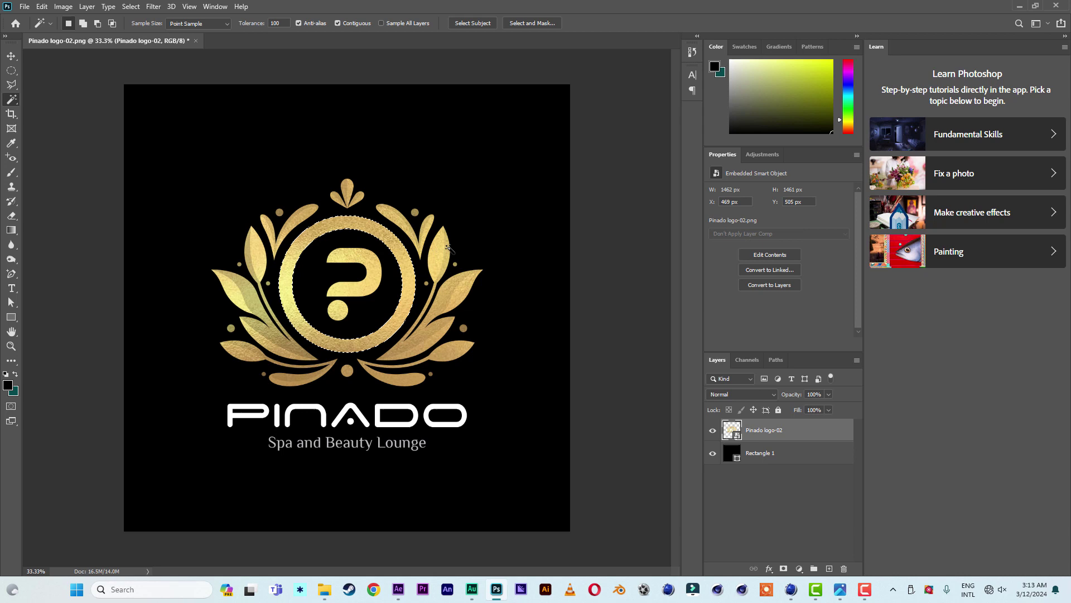
{"action": "left_click", "coordinate": [445, 317], "text": "shift"}
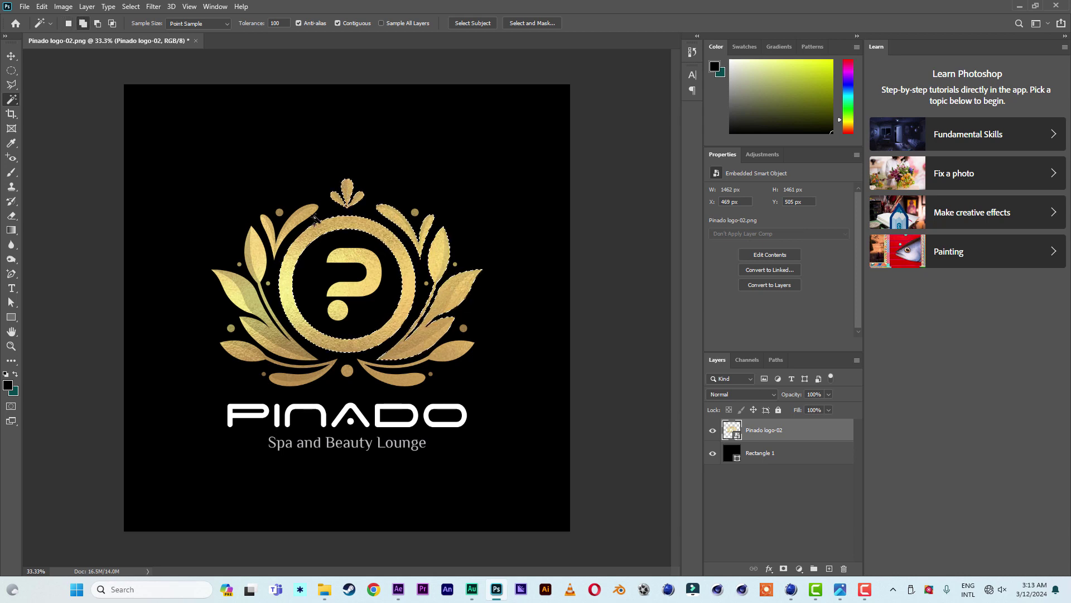
{"action": "left_click", "coordinate": [272, 265], "text": "shift"}
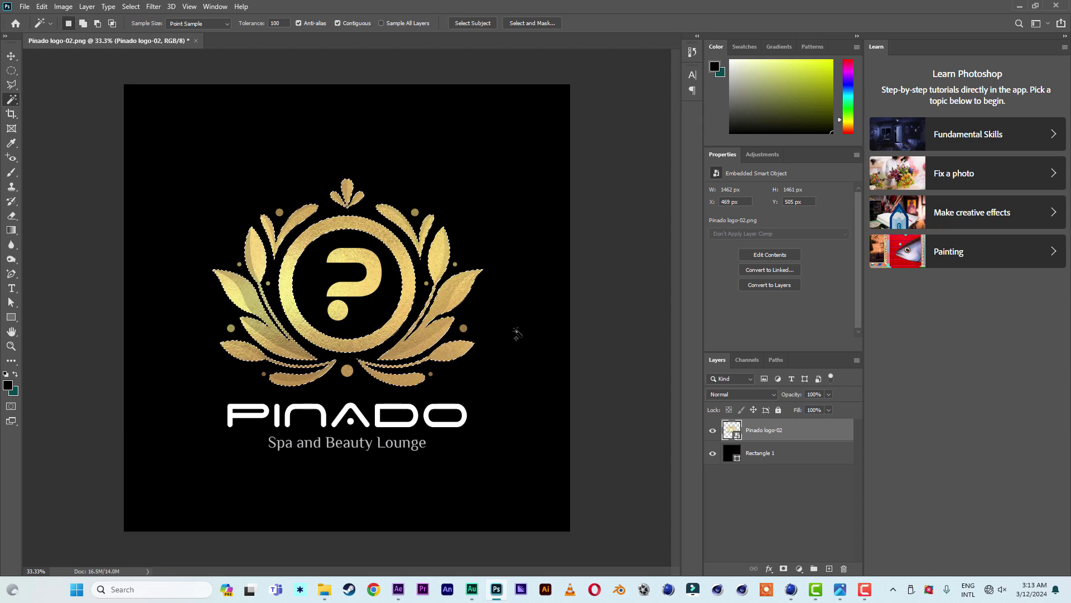
{"action": "left_click", "coordinate": [455, 411], "text": "shift"}
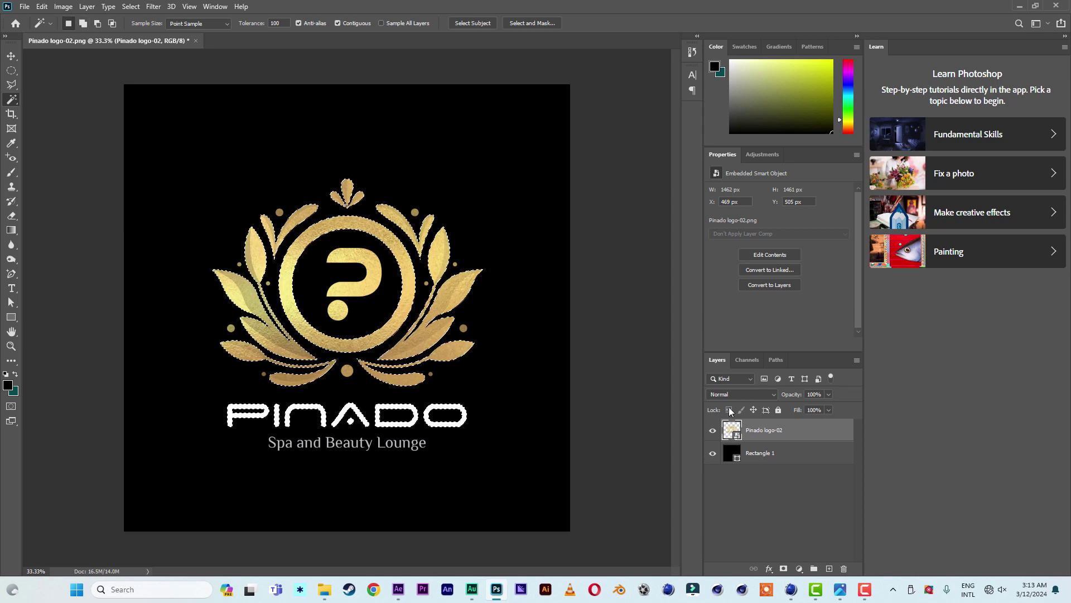
Hide Rectangle 1, make a work path from the selection, then hide the Pinado logo-02 layer
{"action": "left_click", "coordinate": [713, 454]}
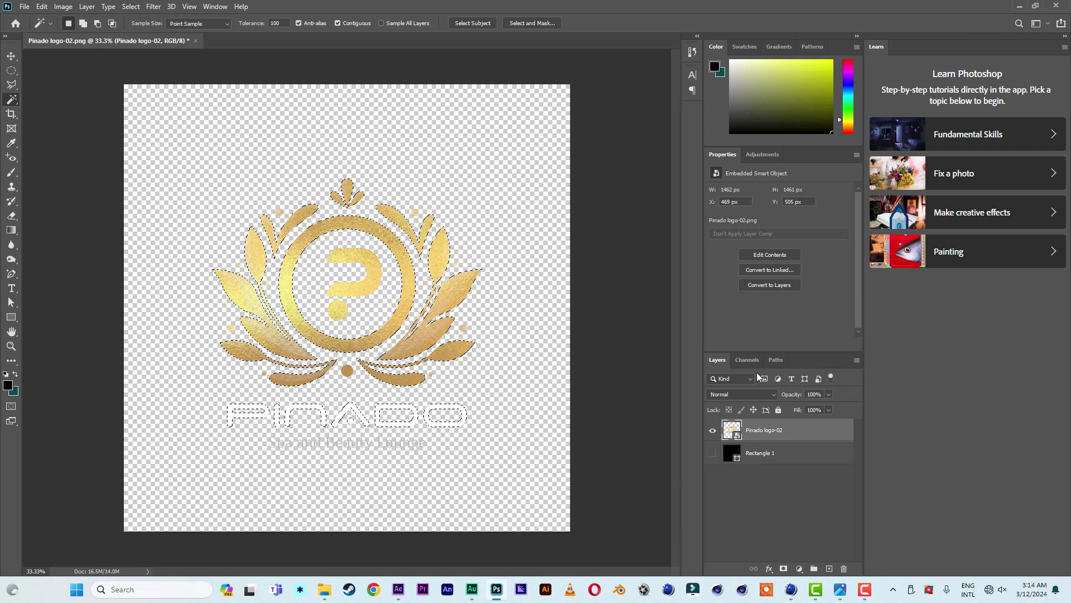
{"action": "left_click", "coordinate": [775, 359]}
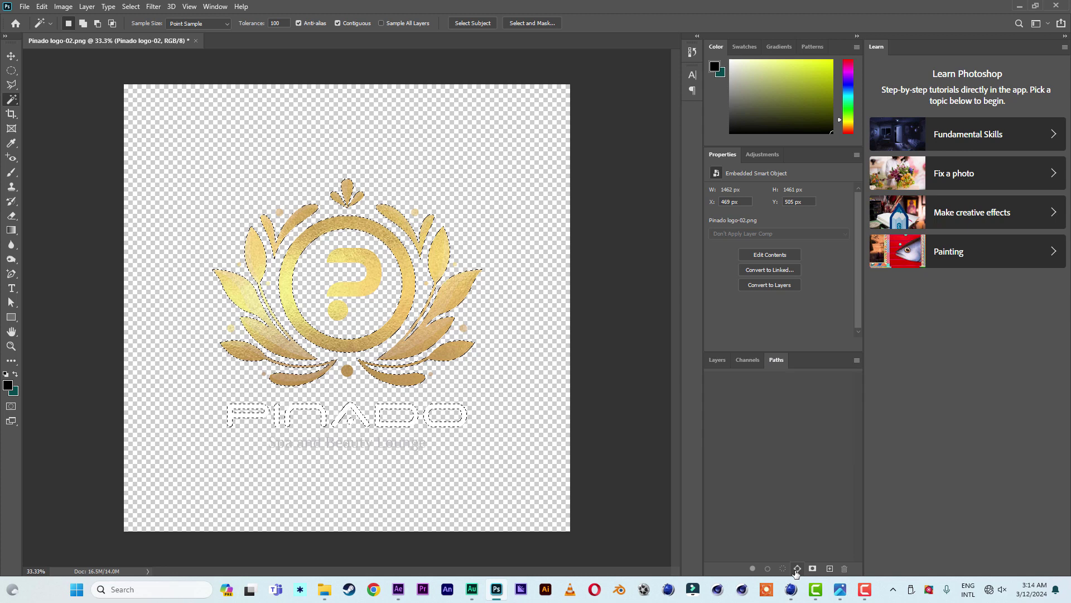
{"action": "left_click", "coordinate": [798, 569]}
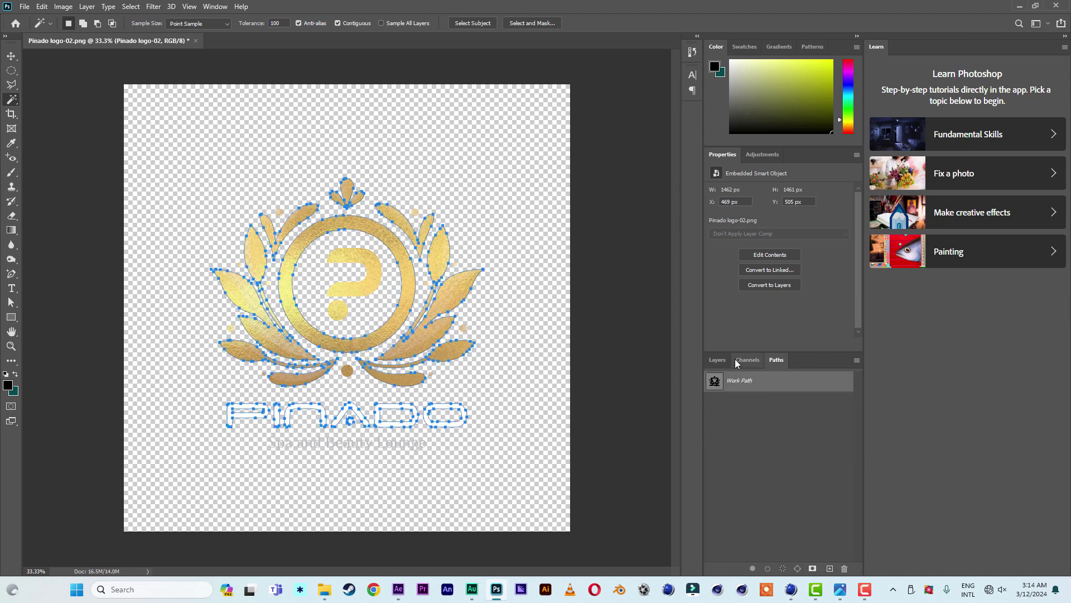
{"action": "left_click", "coordinate": [718, 360]}
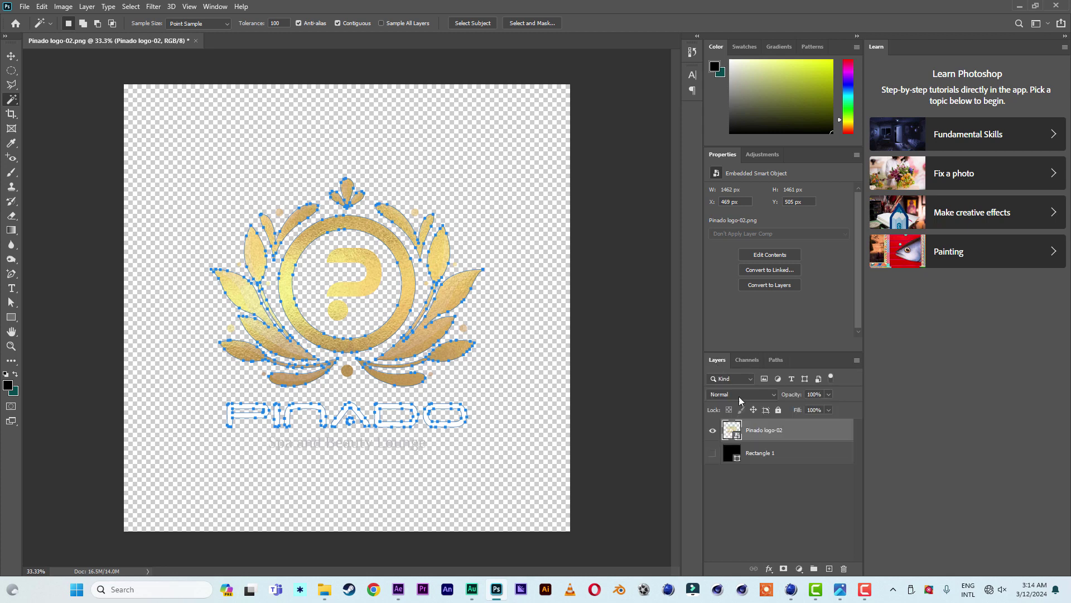
{"action": "left_click", "coordinate": [713, 432]}
{"action": "left_click", "coordinate": [741, 503]}
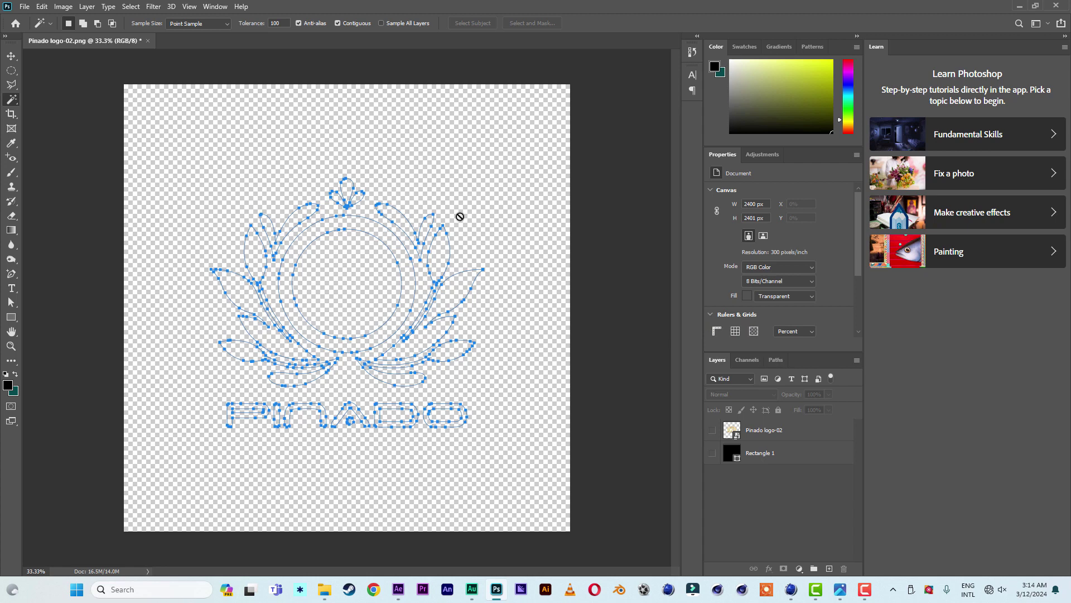
Export the Work Path with Paths to Illustrator, saved as Pinado logo-02.ai on the Desktop
{"action": "left_click", "coordinate": [25, 7]}
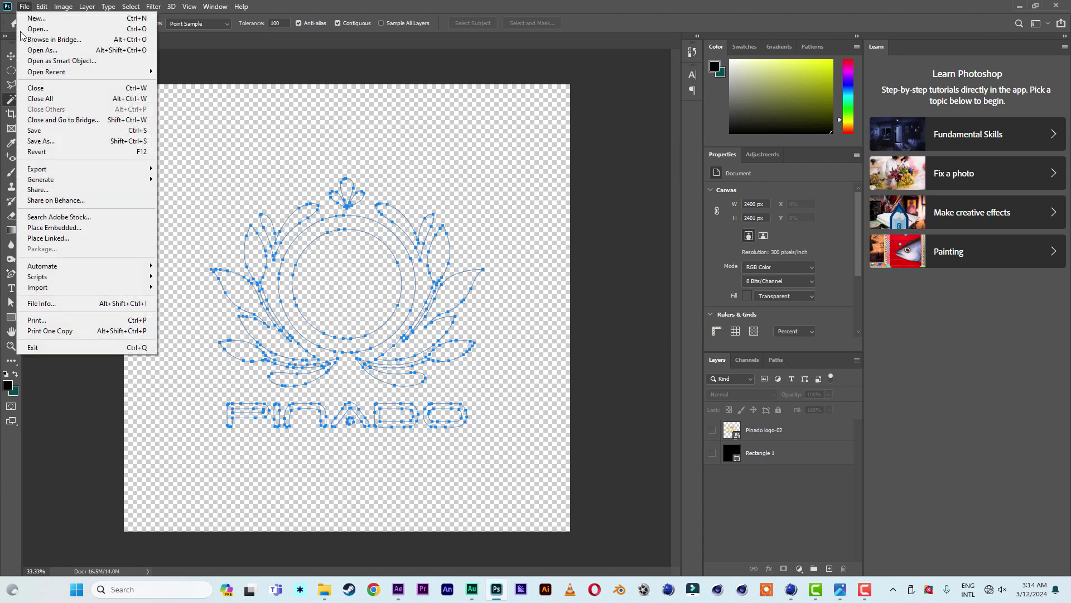
{"action": "mouse_move", "coordinate": [110, 173]}
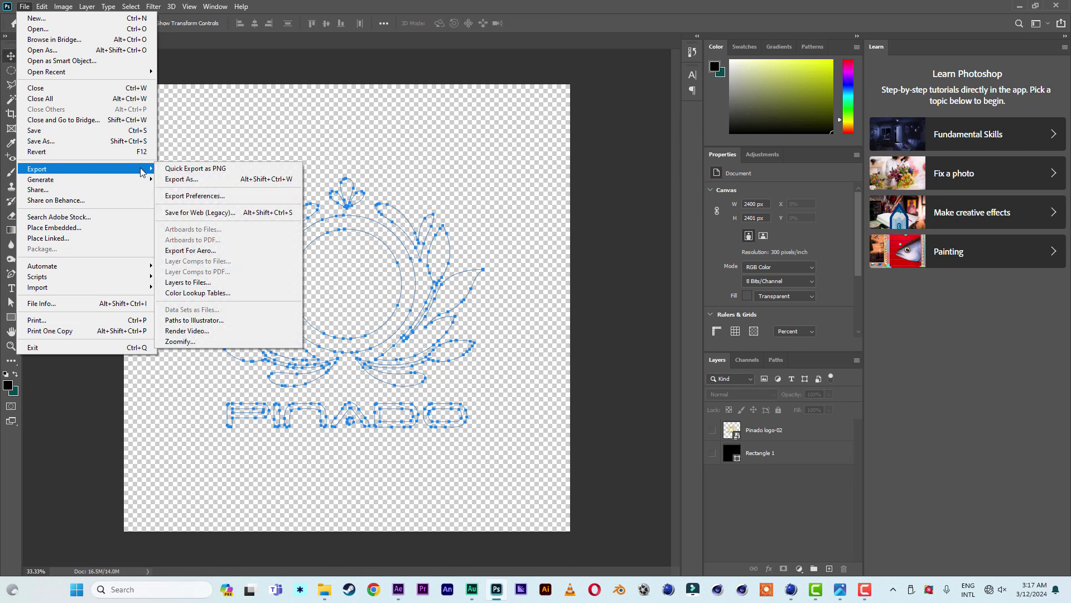
{"action": "left_click", "coordinate": [184, 322]}
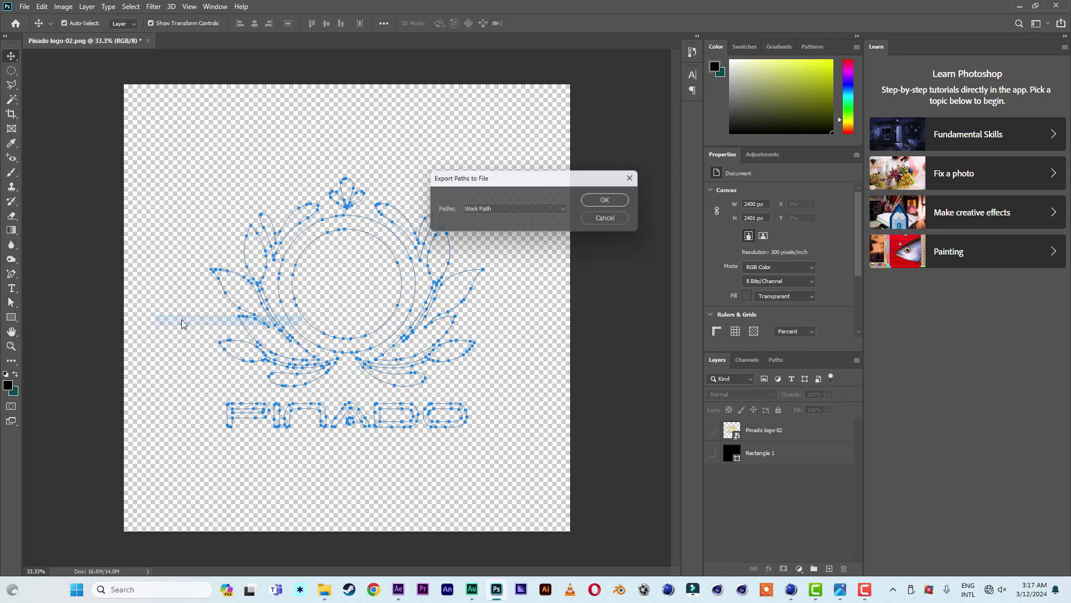
{"action": "left_click", "coordinate": [611, 200]}
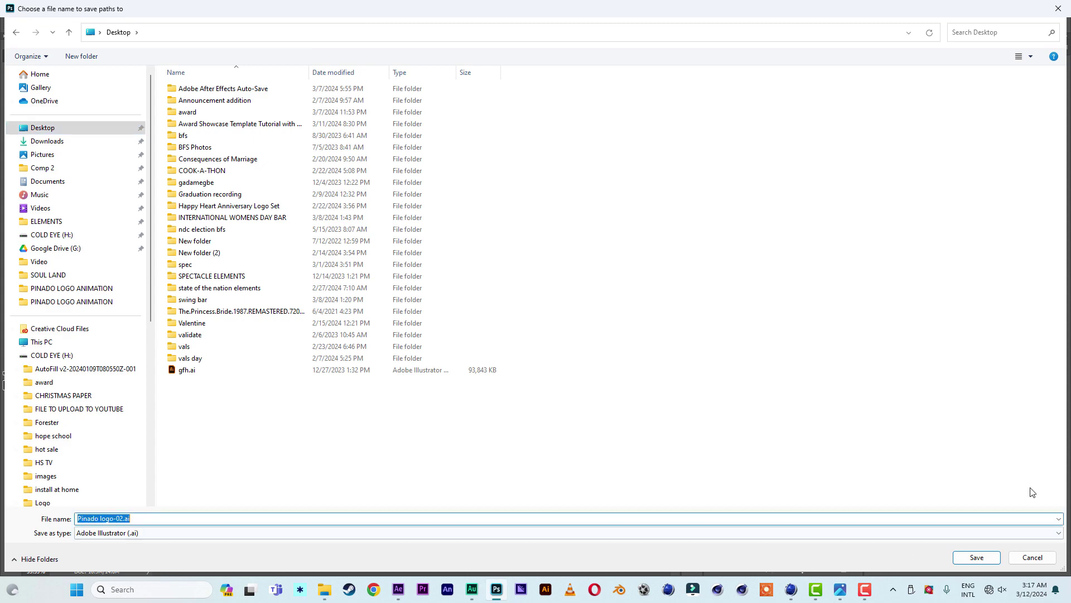
{"action": "left_click", "coordinate": [989, 557]}
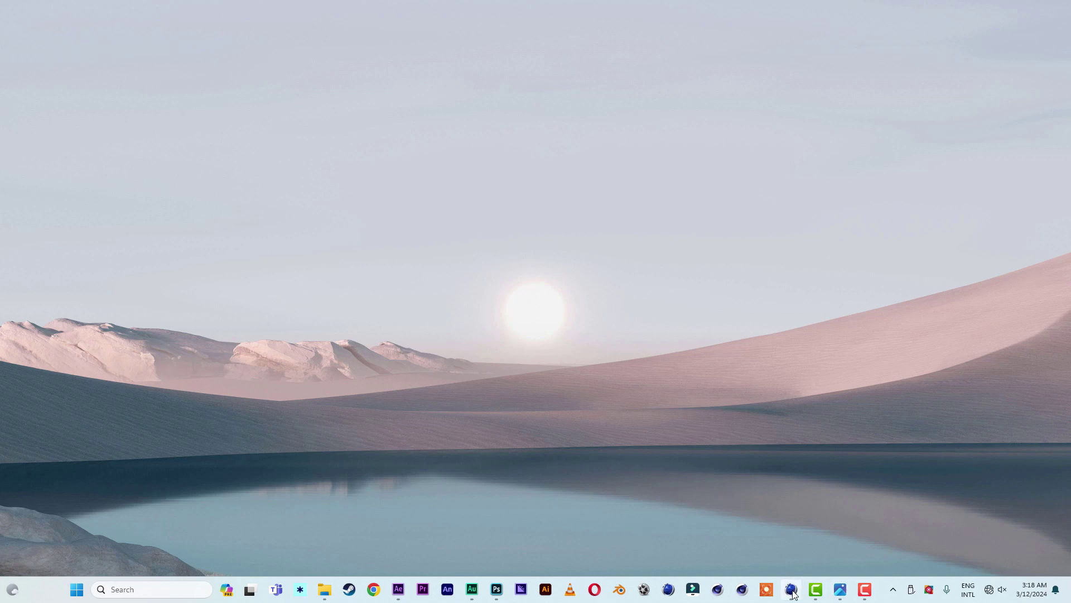
Start a new empty scene in Cinema 4D
{"action": "left_click", "coordinate": [791, 589]}
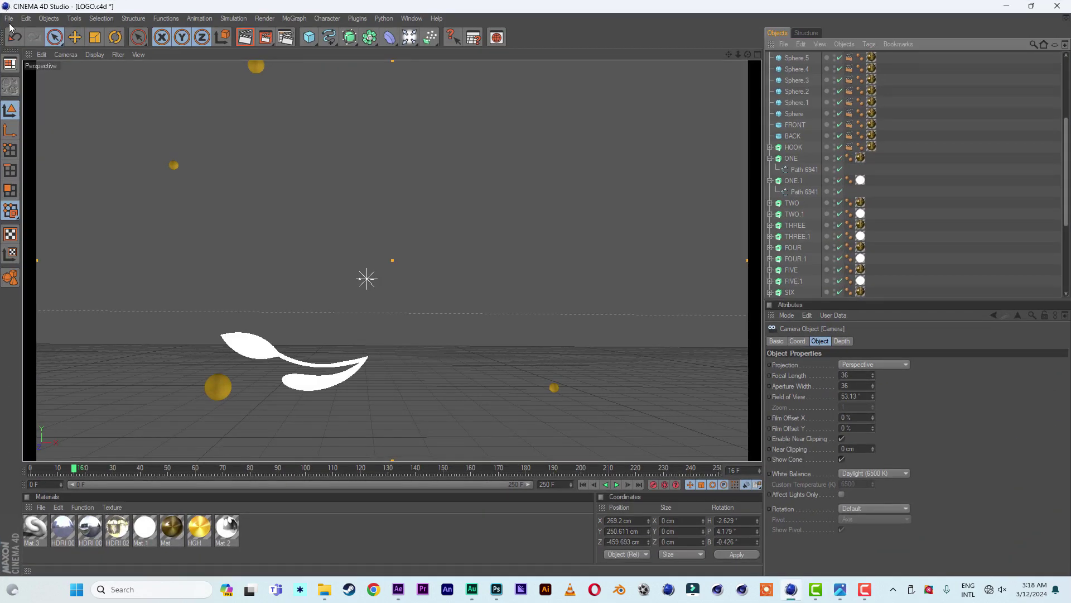
{"action": "left_click", "coordinate": [9, 19]}
{"action": "left_click", "coordinate": [22, 28]}
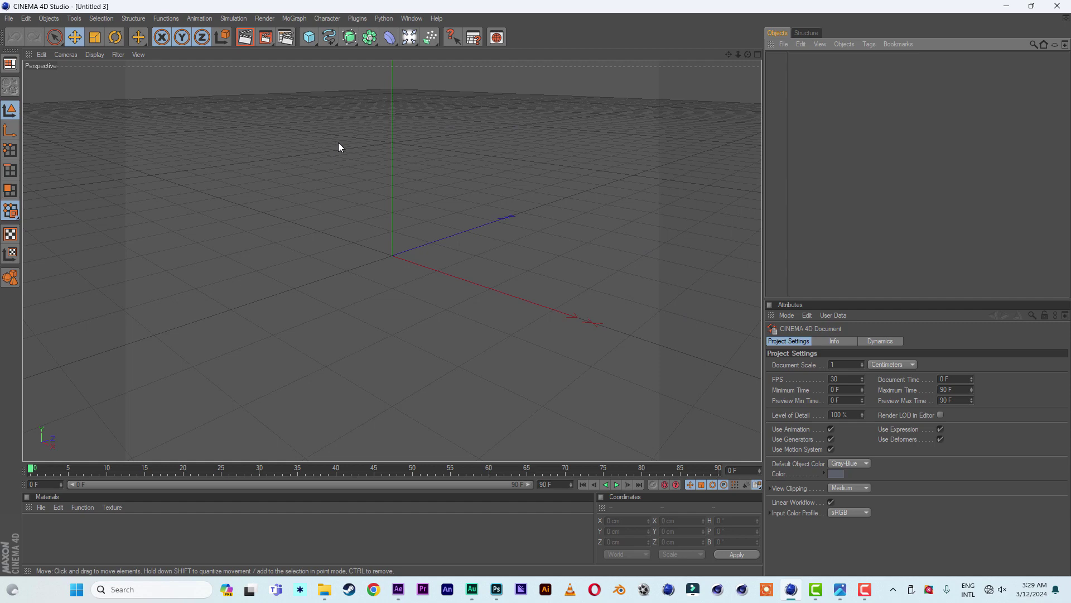
Merge Pinado logo-02.ai into the scene, accepting the default Illustrator import settings
{"action": "left_click", "coordinate": [783, 44]}
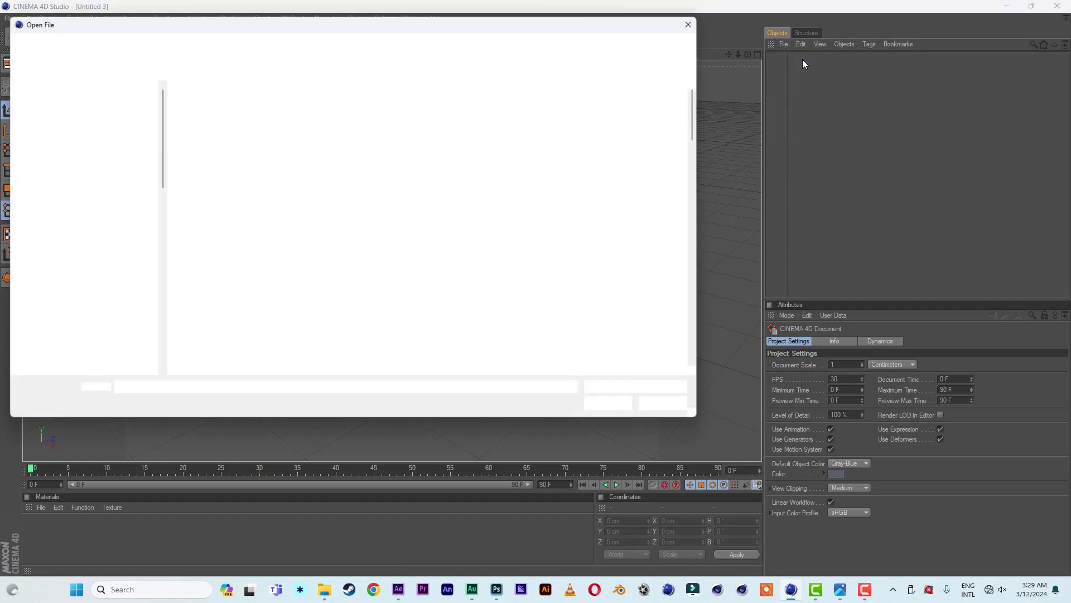
{"action": "left_click", "coordinate": [803, 60]}
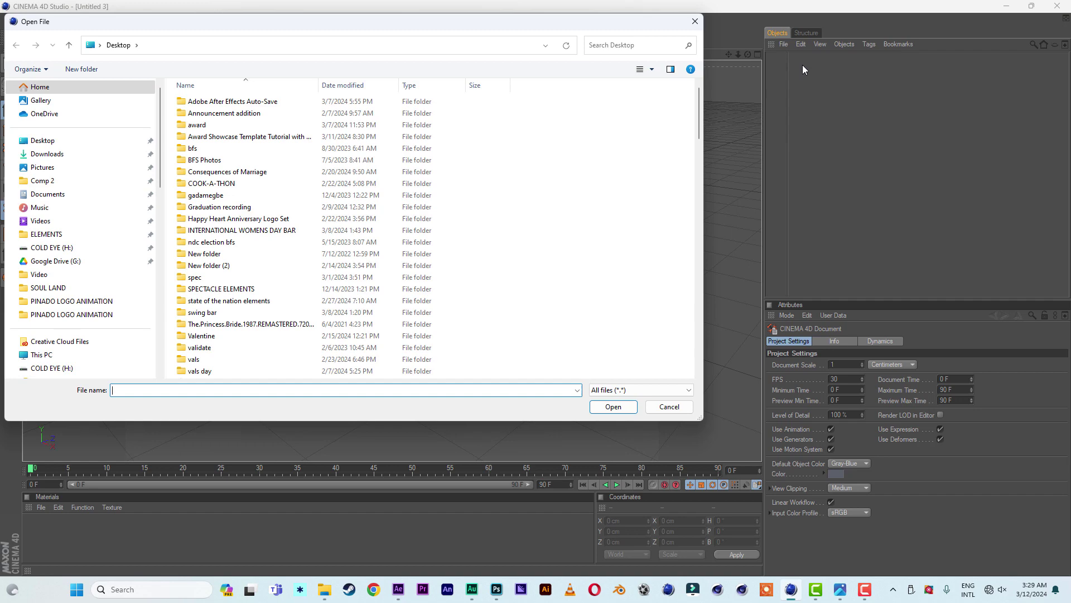
{"action": "left_click_drag", "start_coordinate": [701, 122], "coordinate": [695, 318]}
{"action": "left_click", "coordinate": [223, 297]}
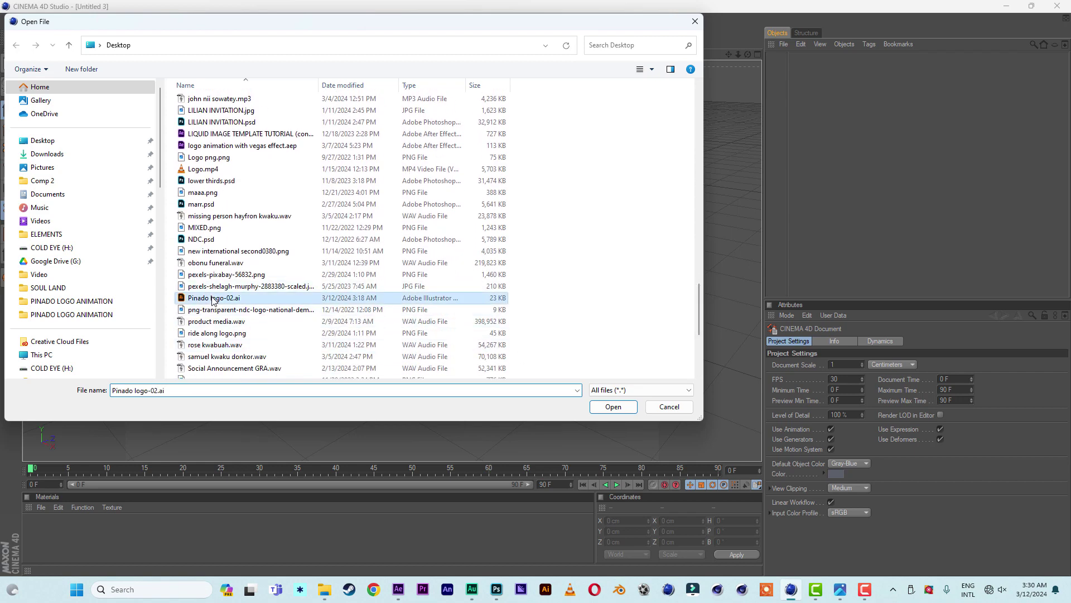
{"action": "left_click", "coordinate": [608, 406]}
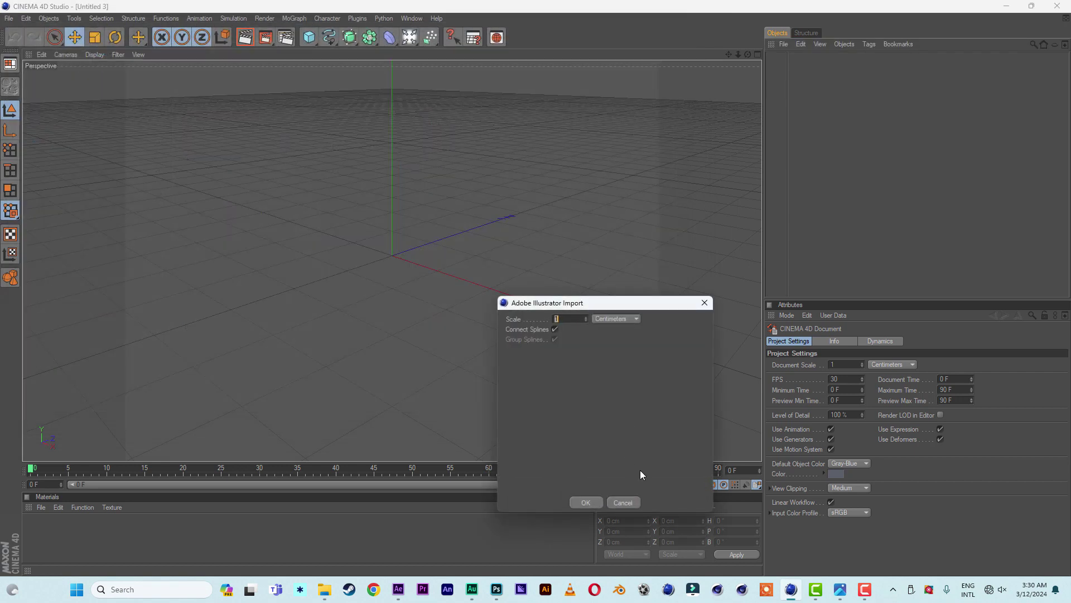
{"action": "left_click", "coordinate": [585, 502]}
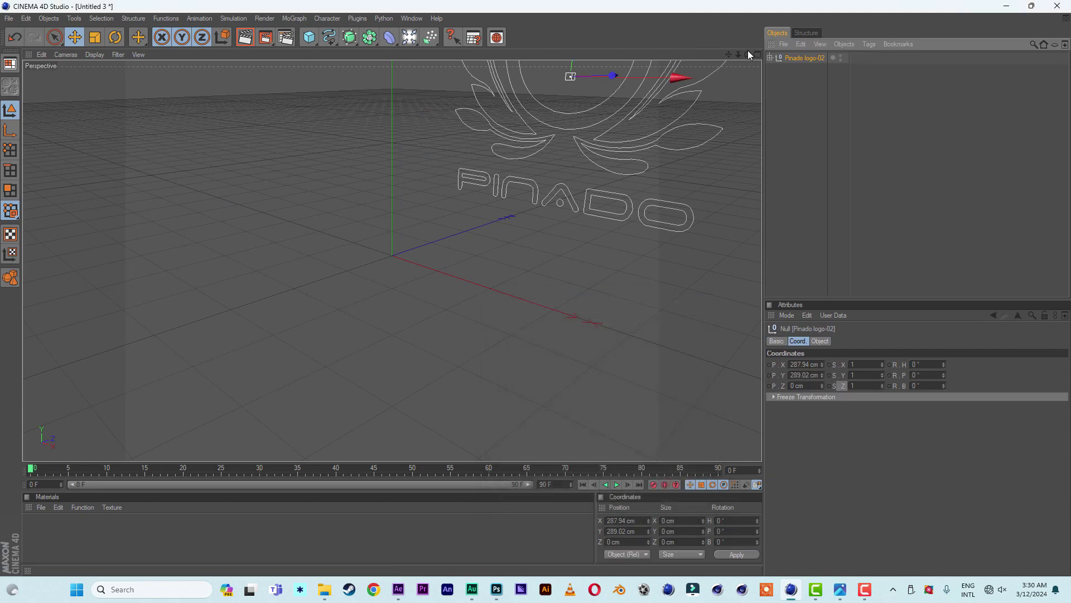
Move the leaf spline Path 6 above the Pinado logo-02 null and hide that null in the editor
{"action": "left_click_drag", "start_coordinate": [730, 55], "coordinate": [695, 52]}
{"action": "left_click", "coordinate": [772, 59]}
{"action": "left_click", "coordinate": [770, 57]}
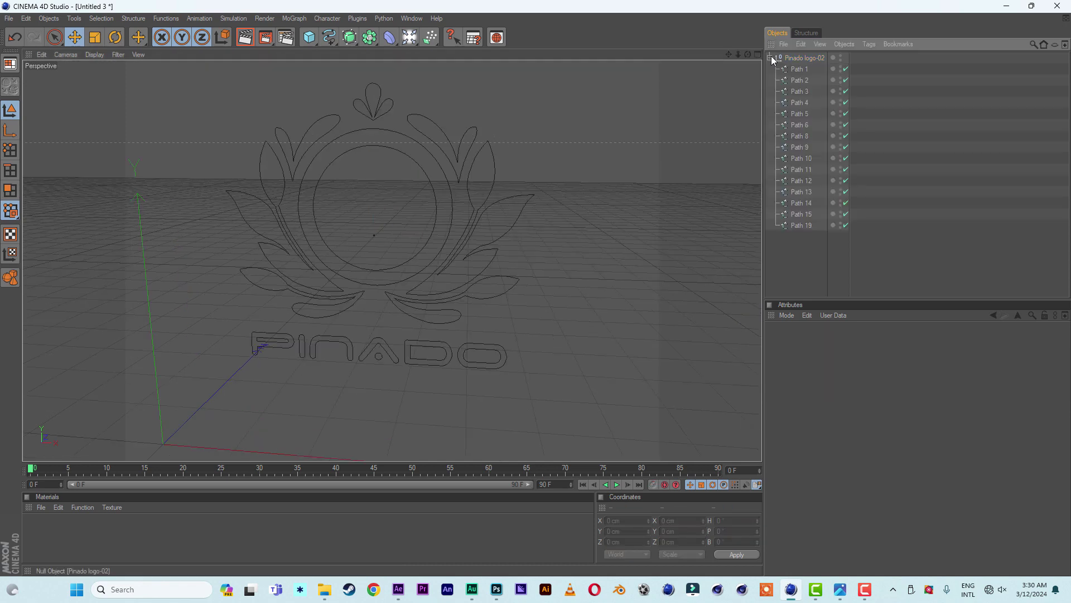
{"action": "left_click", "coordinate": [476, 220]}
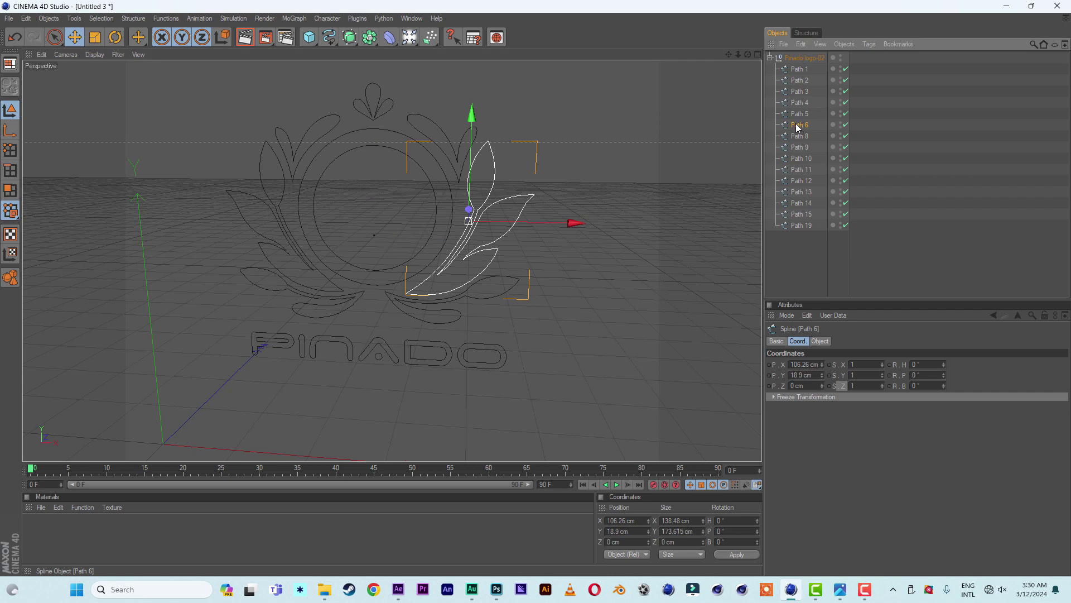
{"action": "left_click_drag", "start_coordinate": [798, 127], "coordinate": [798, 56]}
{"action": "left_click", "coordinate": [771, 68]}
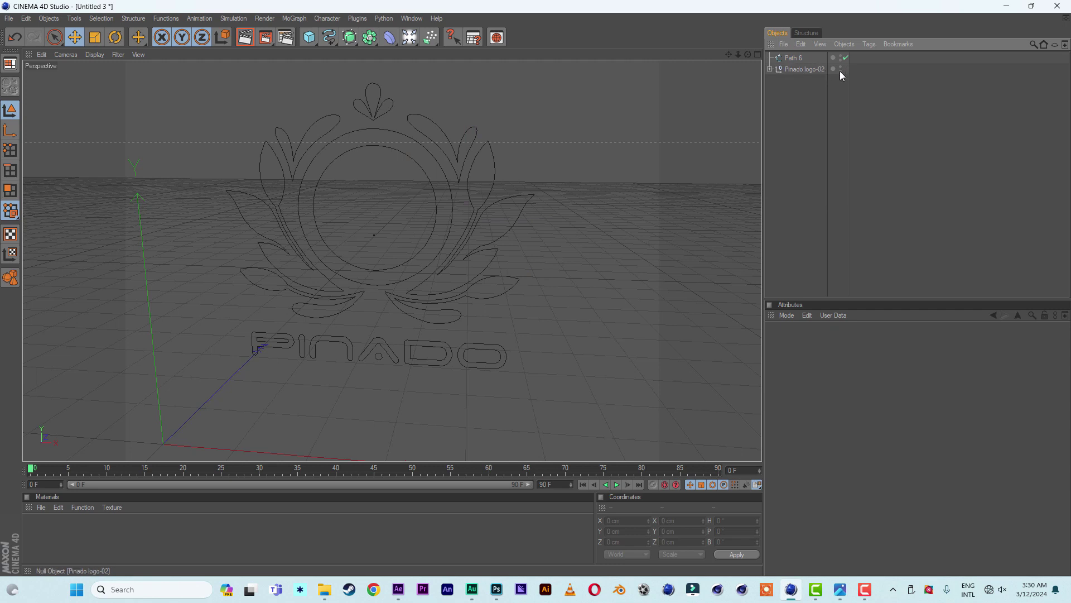
{"action": "left_click", "coordinate": [842, 69]}
{"action": "left_click", "coordinate": [795, 58]}
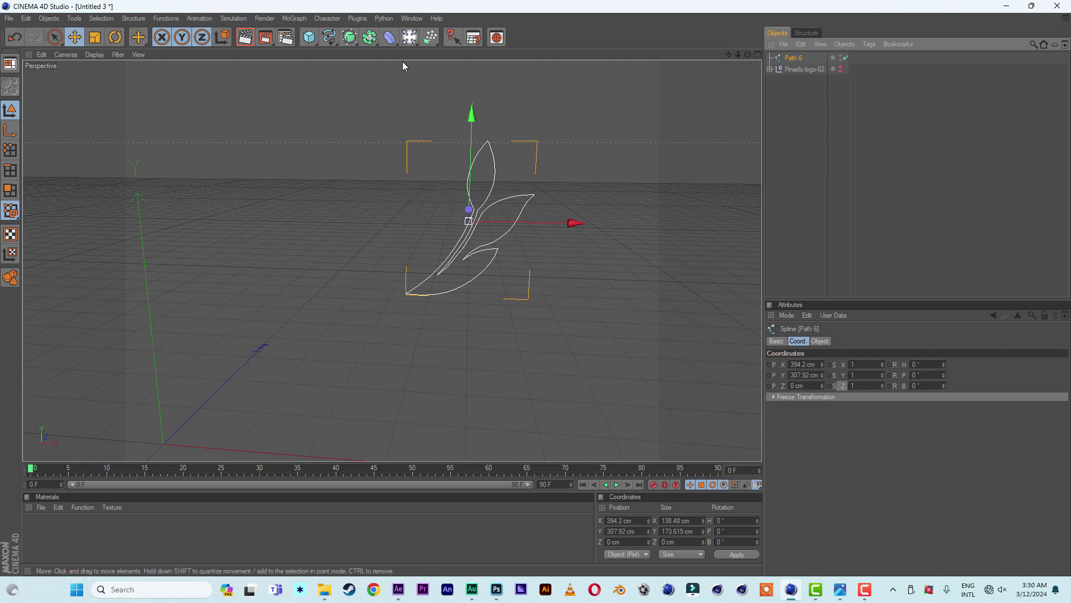
Put Path 6 under an Extrude NURBS and set its Movement Z depth to 0 cm
{"action": "left_click_drag", "start_coordinate": [349, 37], "coordinate": [479, 48]}
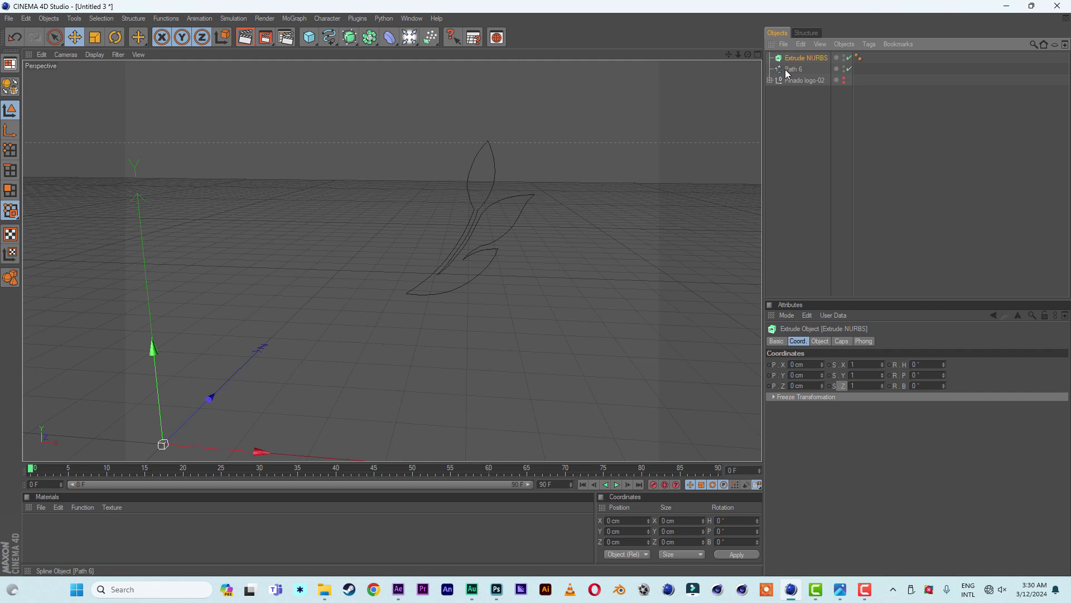
{"action": "left_click_drag", "start_coordinate": [790, 73], "coordinate": [804, 59]}
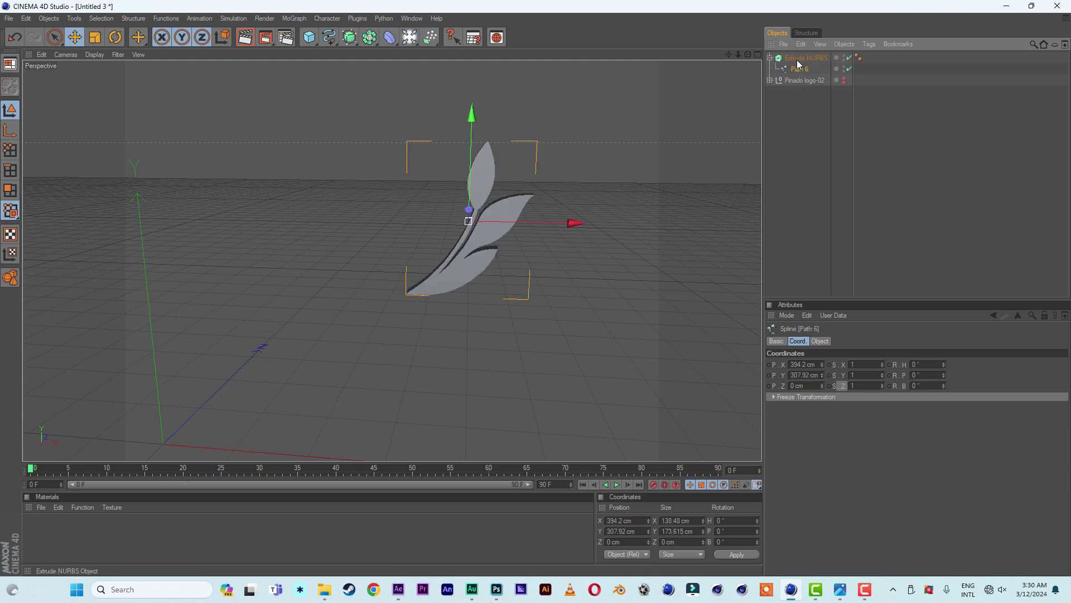
{"action": "left_click", "coordinate": [798, 59]}
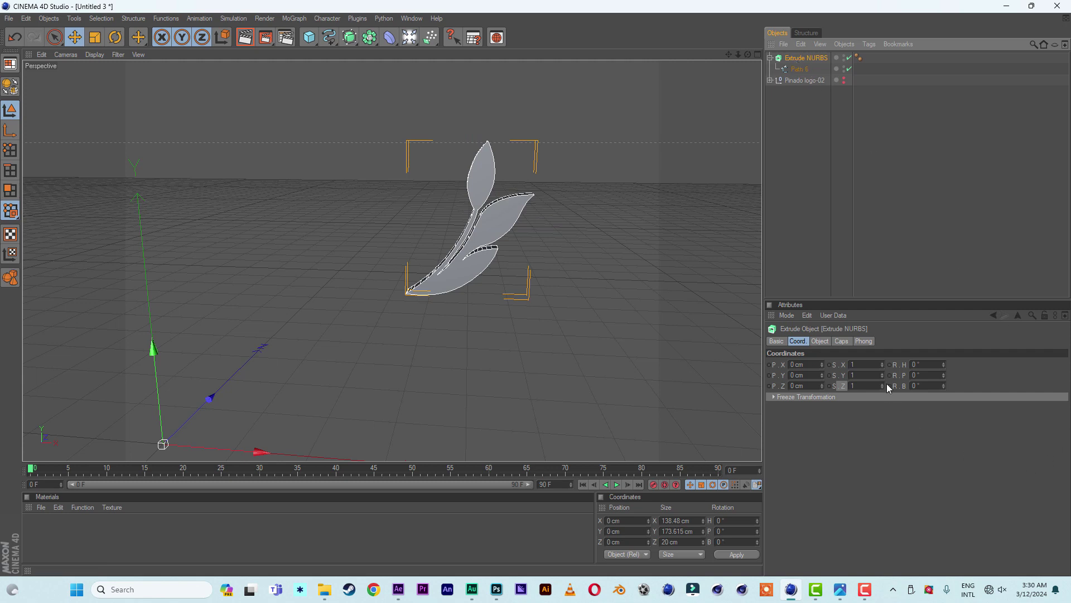
{"action": "left_click", "coordinate": [828, 341]}
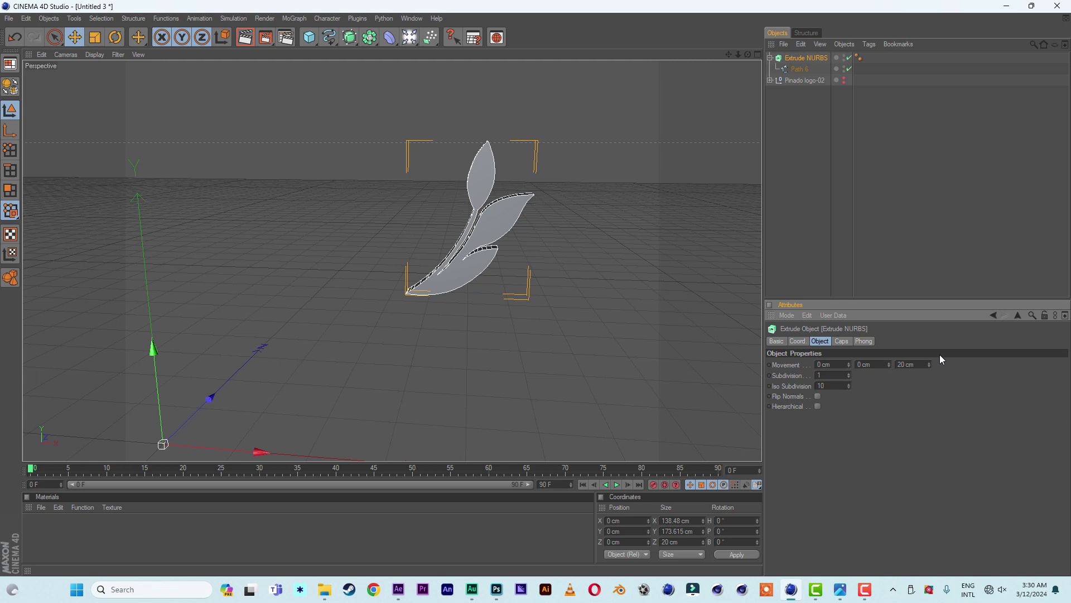
{"action": "left_click", "coordinate": [926, 363]}
{"action": "type", "text": "0"}
{"action": "key", "text": "Return"}
{"action": "left_click_drag", "start_coordinate": [353, 475], "coordinate": [53, 470]}
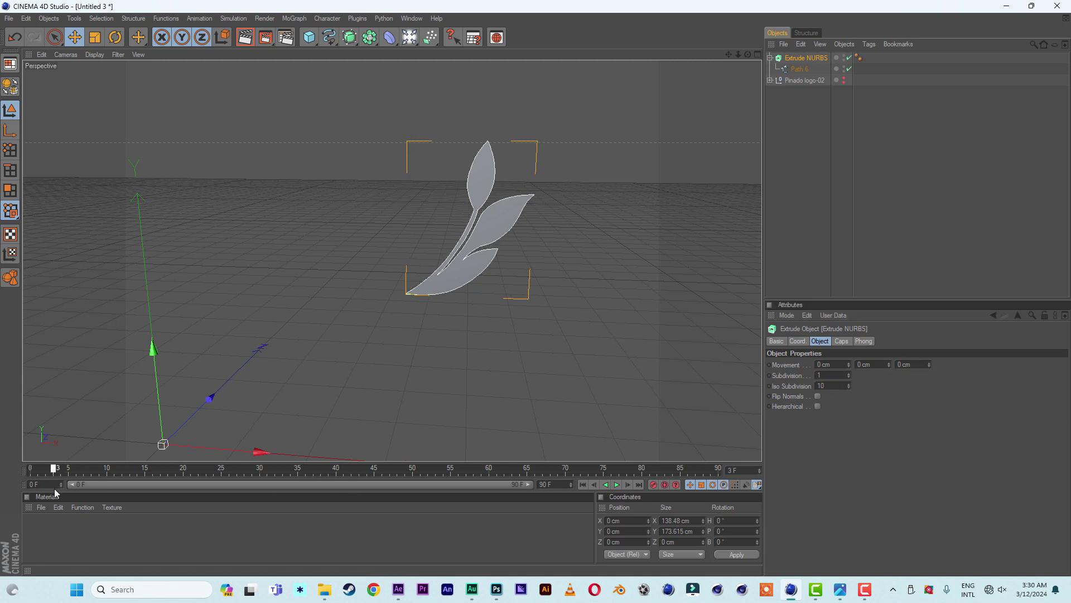
Make the leaf Extrude NURBS editable, move its polygon out of the null, and delete the empty null
{"action": "left_click", "coordinate": [757, 55]}
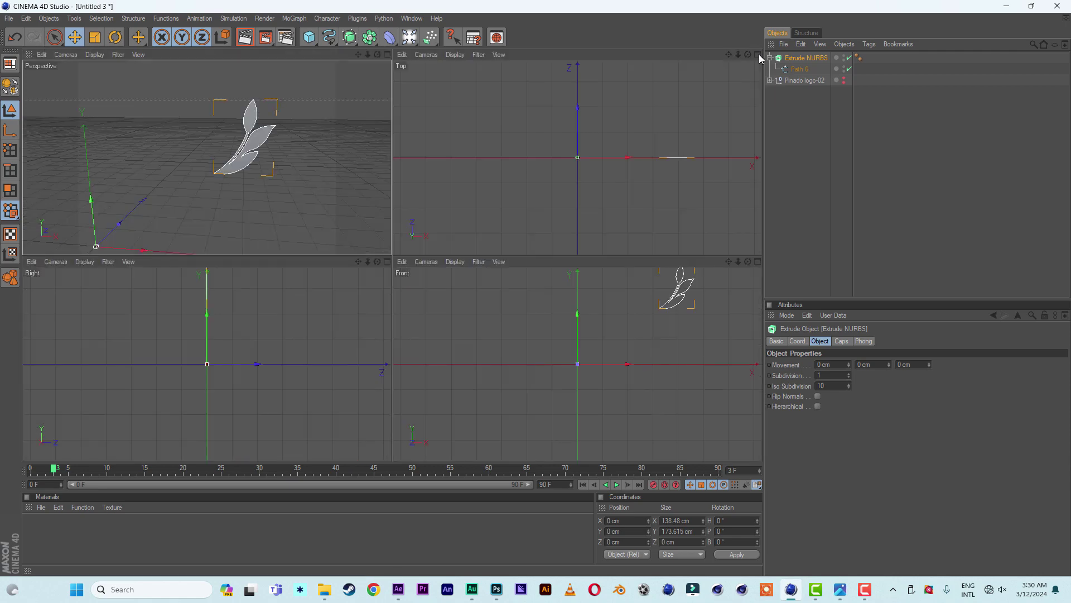
{"action": "left_click", "coordinate": [758, 261]}
{"action": "left_click_drag", "start_coordinate": [739, 55], "coordinate": [796, 81]}
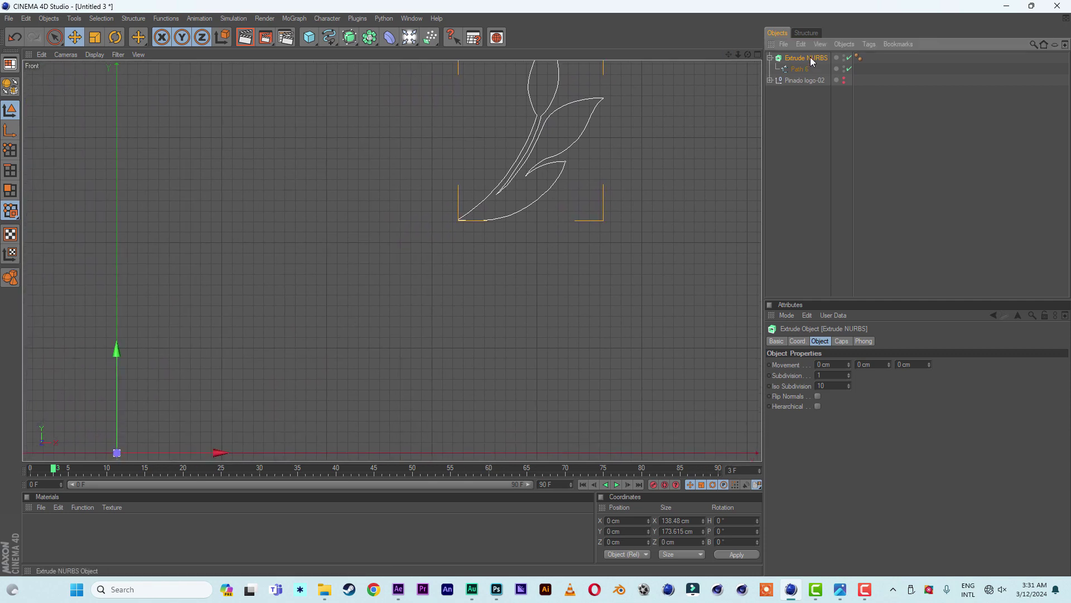
{"action": "key", "text": "c"}
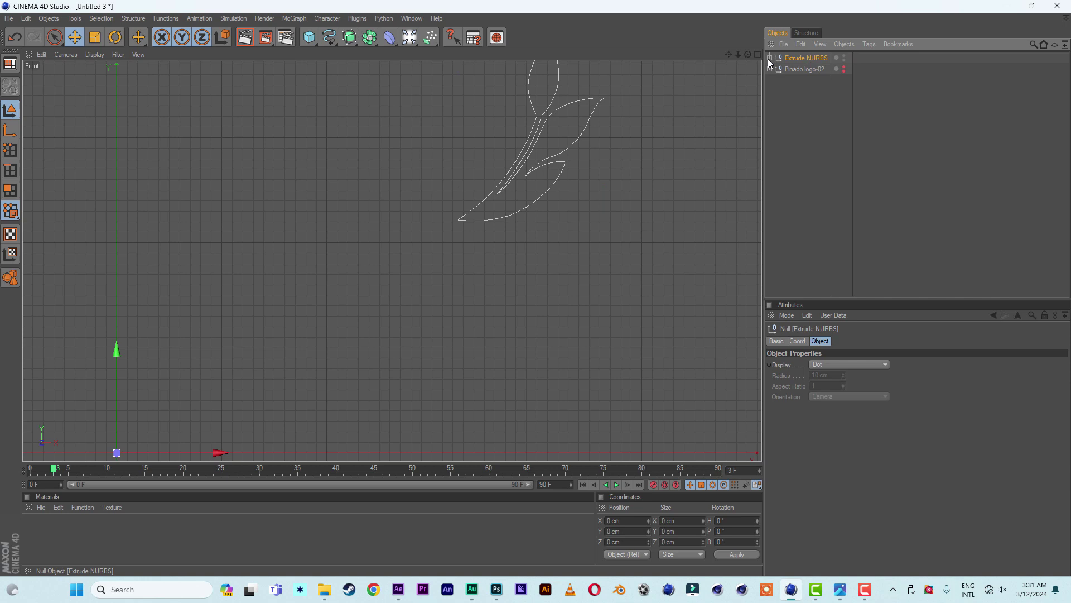
{"action": "left_click", "coordinate": [770, 58]}
{"action": "left_click", "coordinate": [791, 68]}
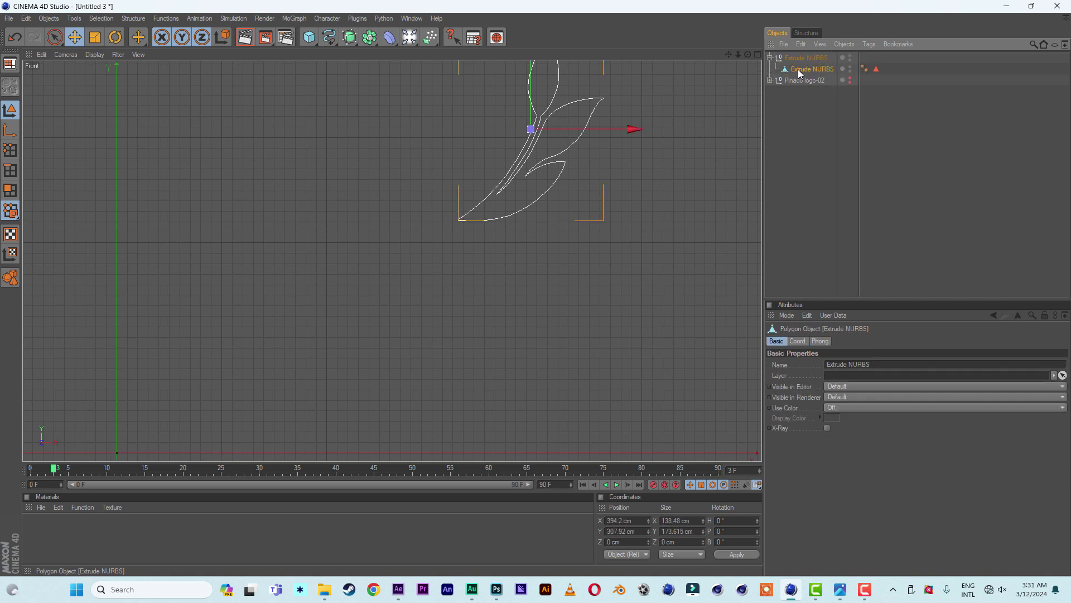
{"action": "left_click_drag", "start_coordinate": [801, 61], "coordinate": [801, 56]}
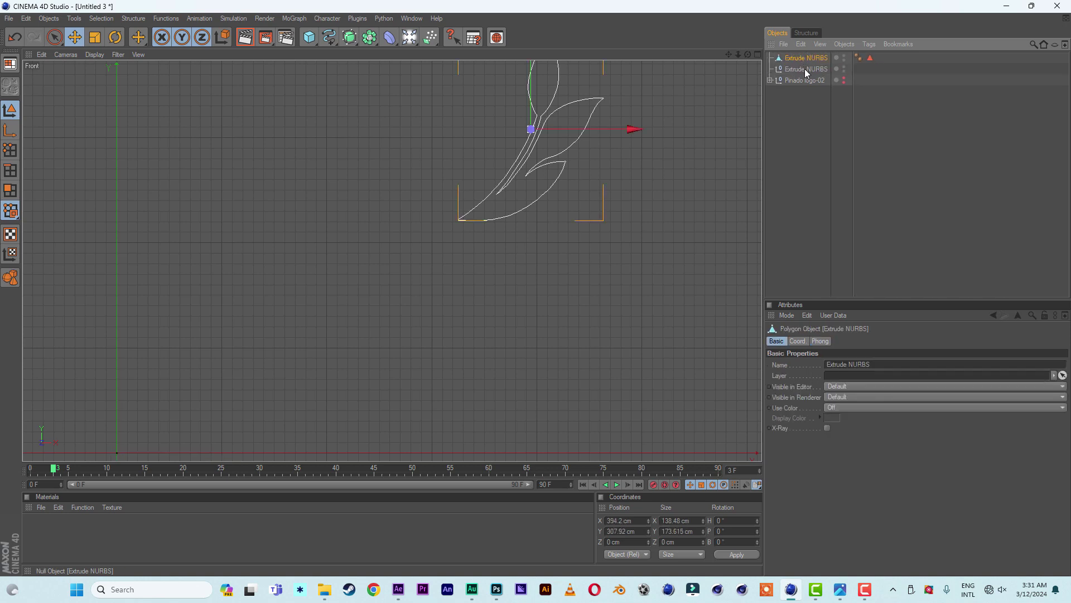
{"action": "left_click", "coordinate": [804, 69]}
{"action": "key", "text": "Delete"}
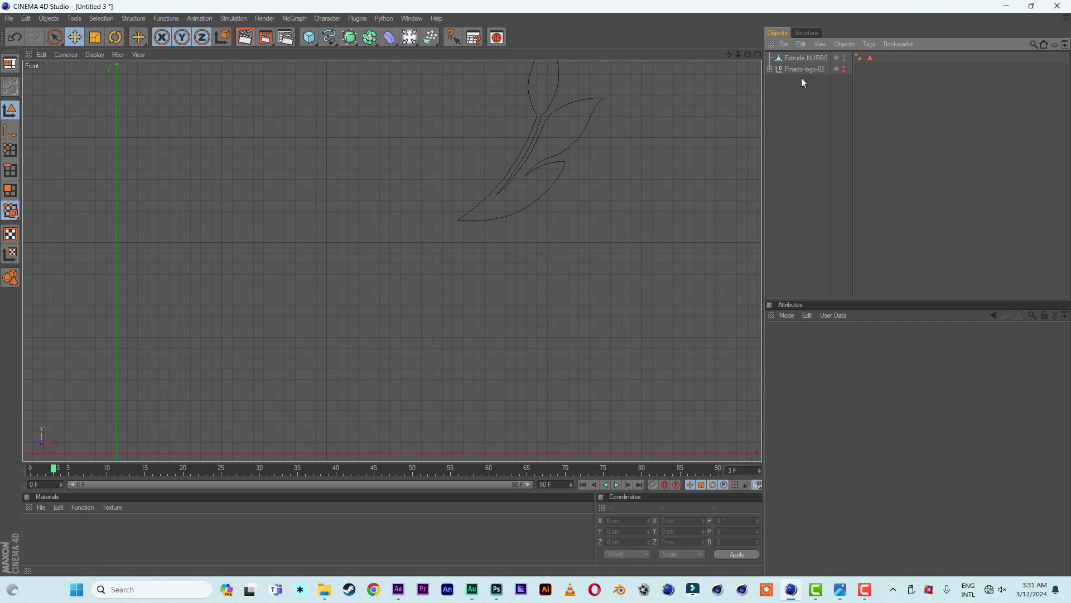
{"action": "left_click", "coordinate": [805, 56]}
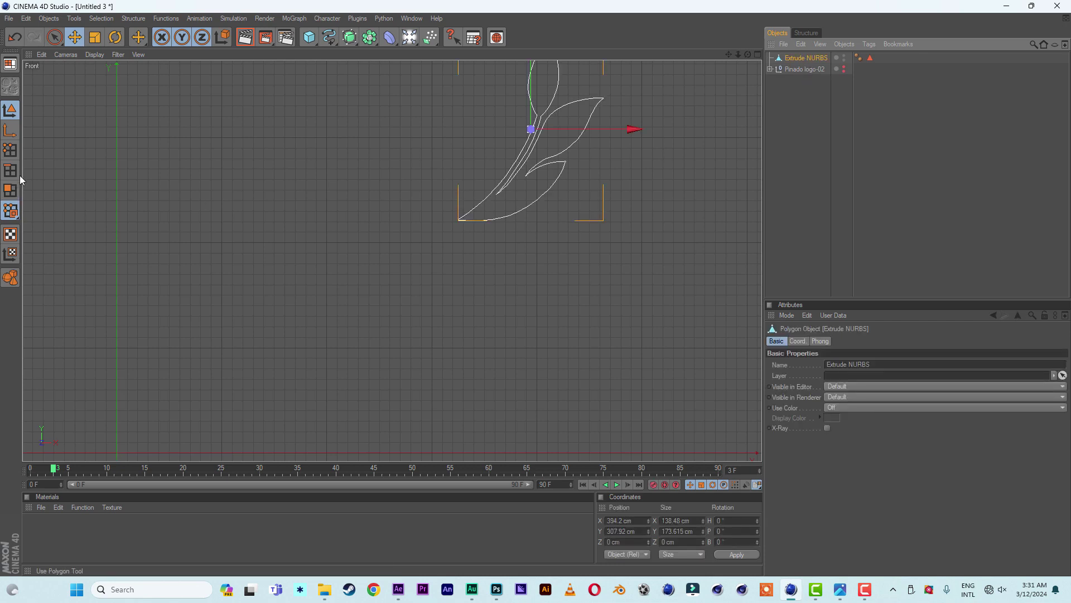
Move the leaf's object axis down to the bottom tip of the stem
{"action": "left_click", "coordinate": [6, 135]}
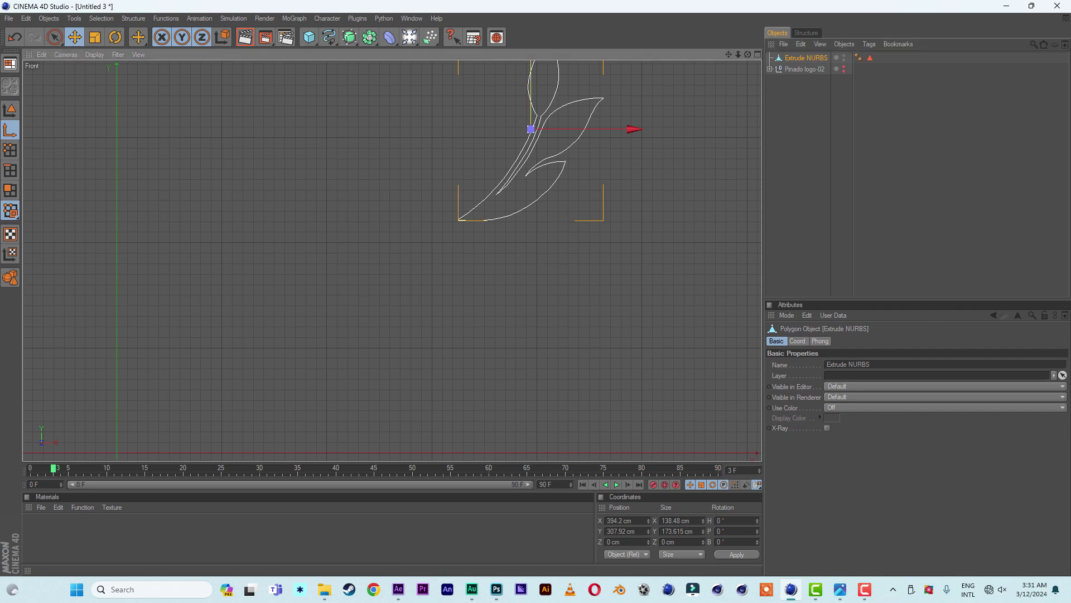
{"action": "left_click_drag", "start_coordinate": [530, 129], "coordinate": [530, 217]}
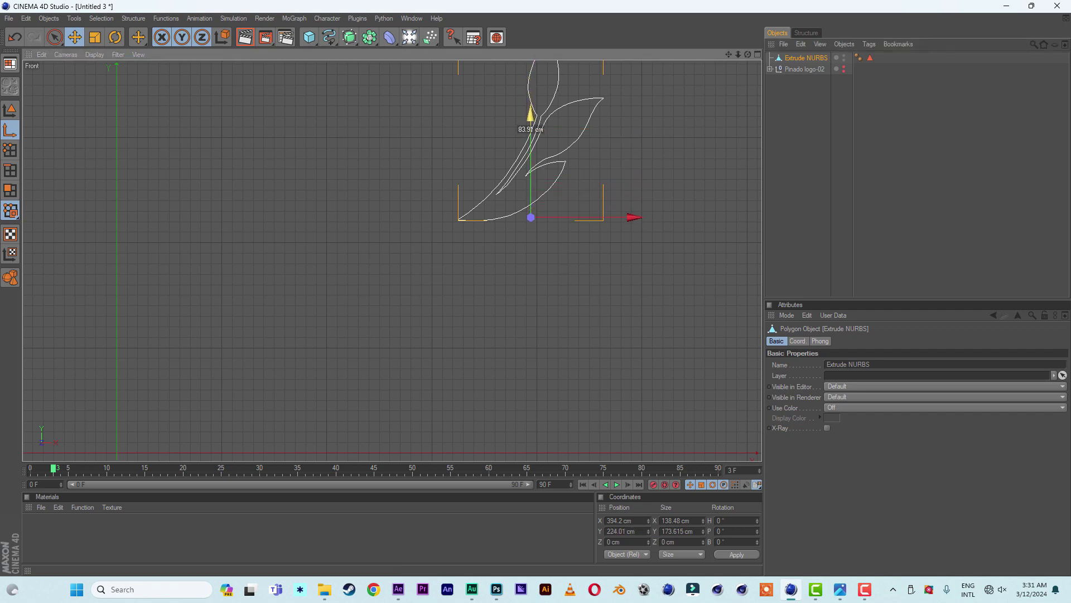
{"action": "left_click_drag", "start_coordinate": [634, 218], "coordinate": [560, 218]}
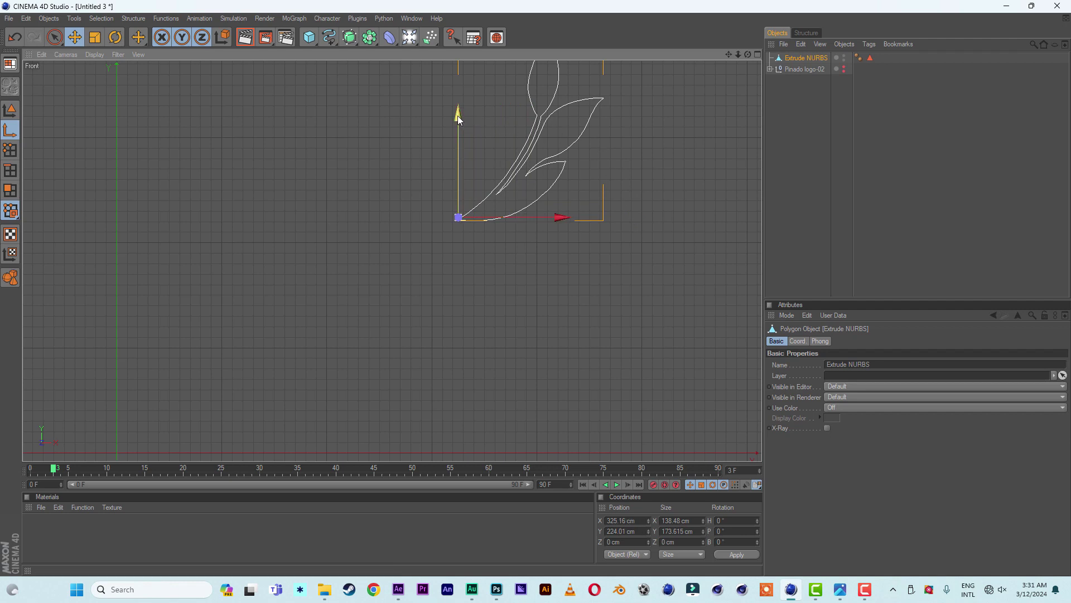
{"action": "left_click_drag", "start_coordinate": [459, 120], "coordinate": [459, 123]}
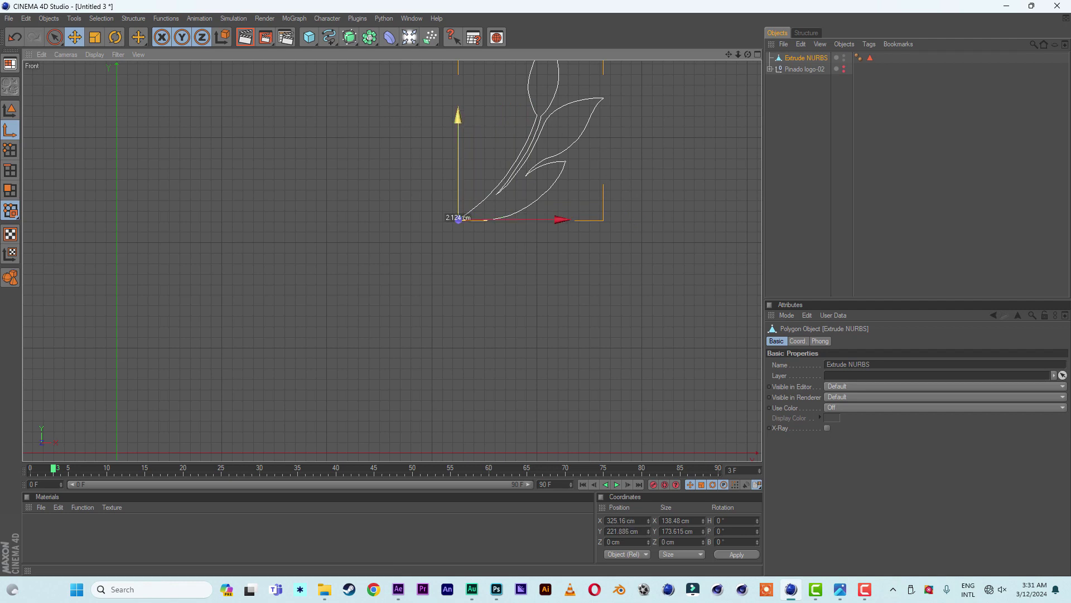
{"action": "left_click", "coordinate": [11, 111]}
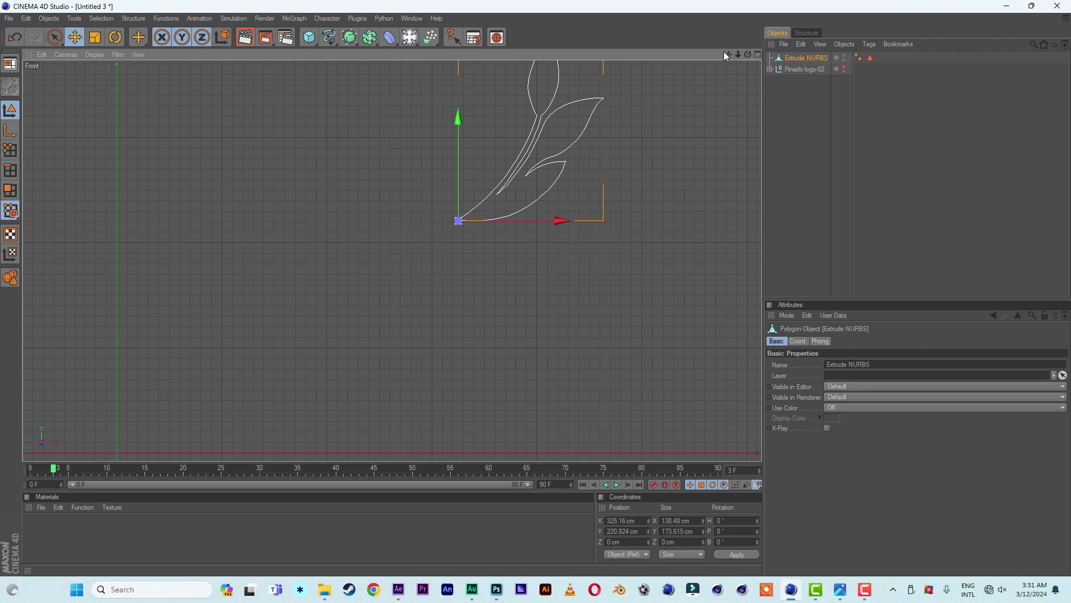
{"action": "left_click_drag", "start_coordinate": [724, 52], "coordinate": [616, 272]}
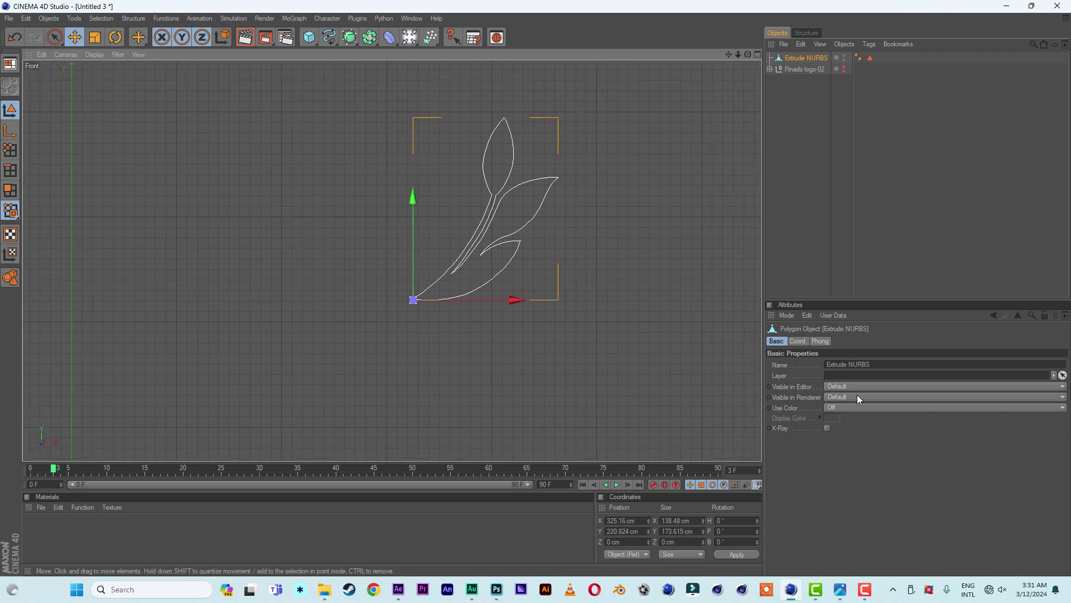
Test the pivot by squashing the leaf's Y scale, then reset Y scale to 1
{"action": "left_click", "coordinate": [797, 341]}
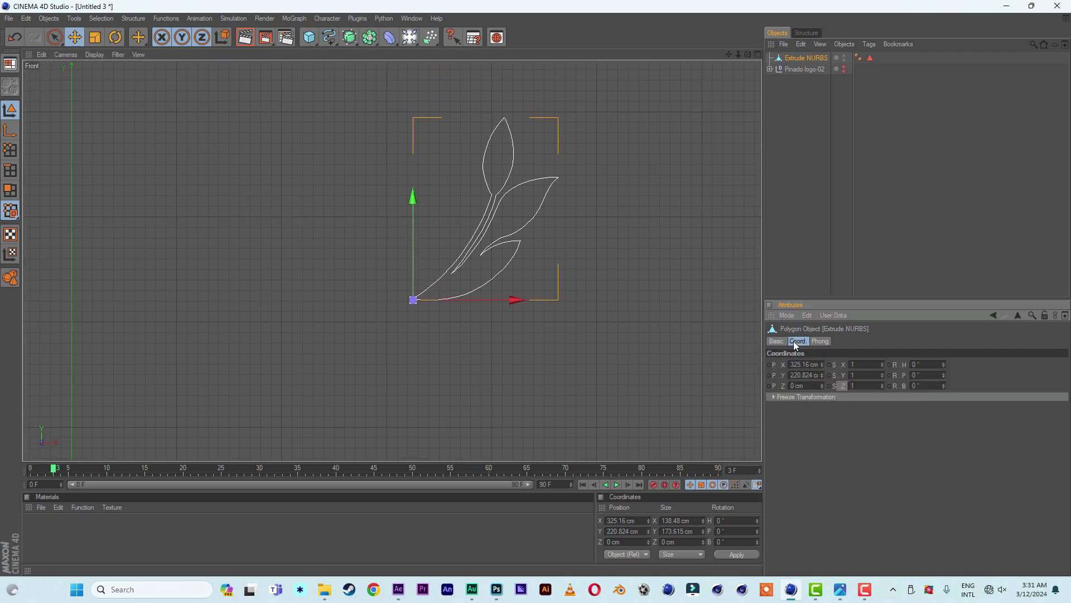
{"action": "left_click", "coordinate": [758, 55]}
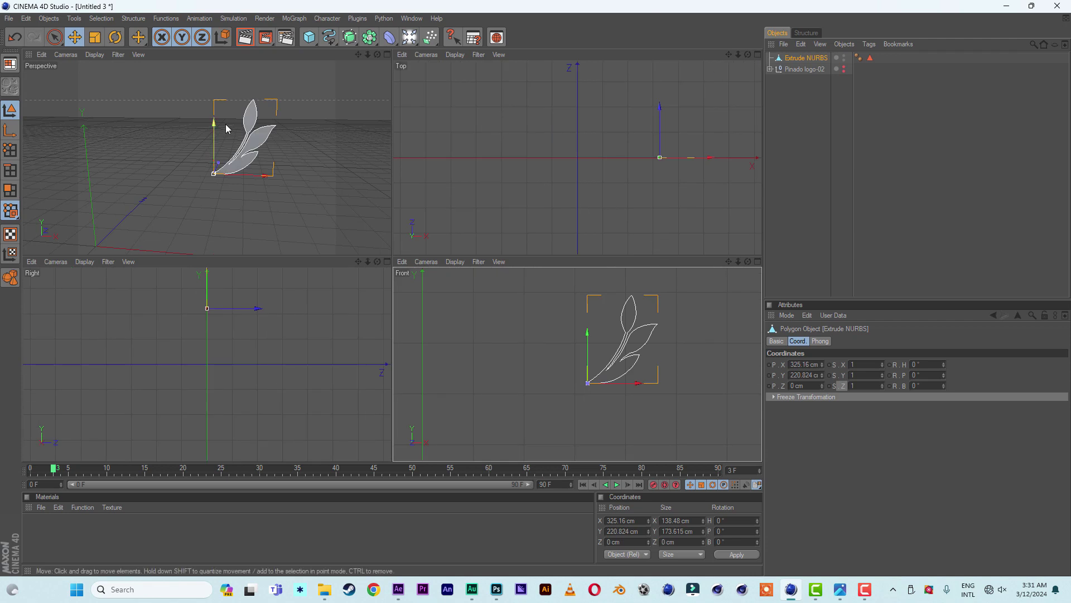
{"action": "left_click", "coordinate": [387, 55]}
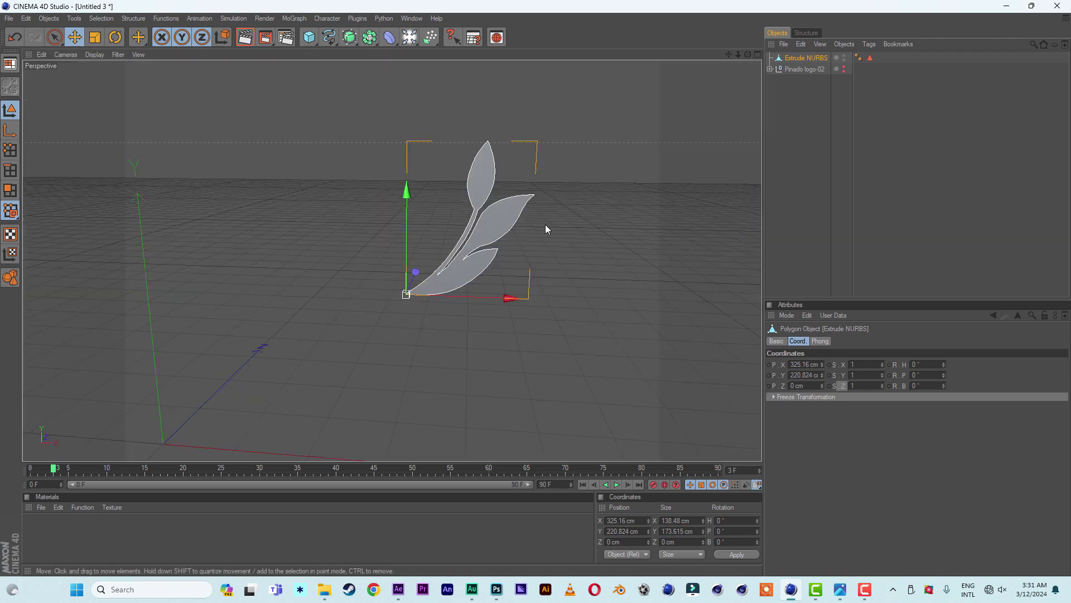
{"action": "left_click_drag", "start_coordinate": [881, 375], "coordinate": [872, 374]}
{"action": "double_click", "coordinate": [872, 375]}
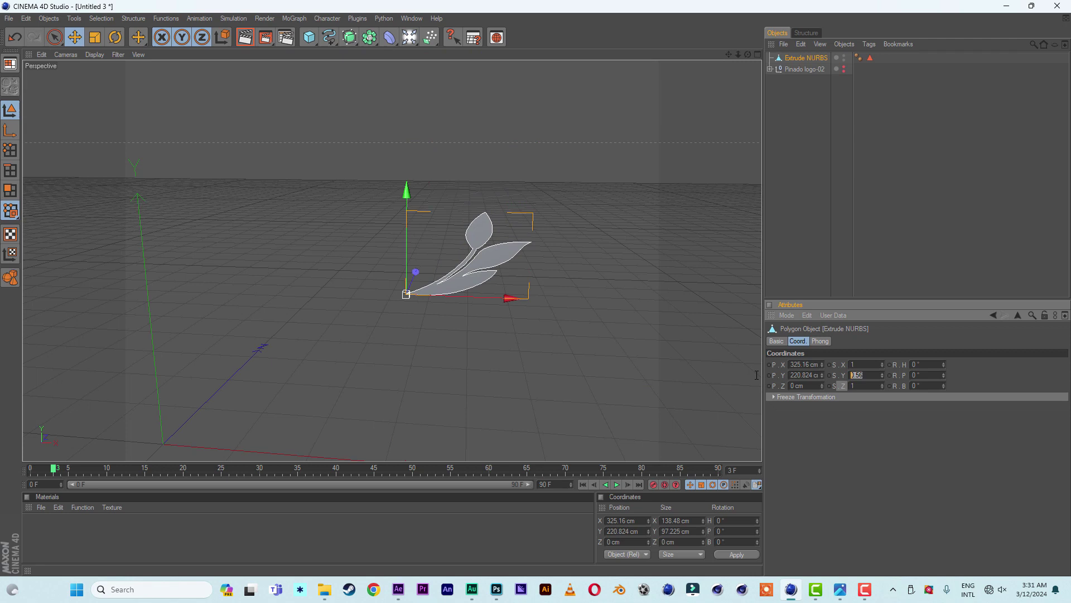
{"action": "type", "text": "1"}
{"action": "key", "text": "Return"}
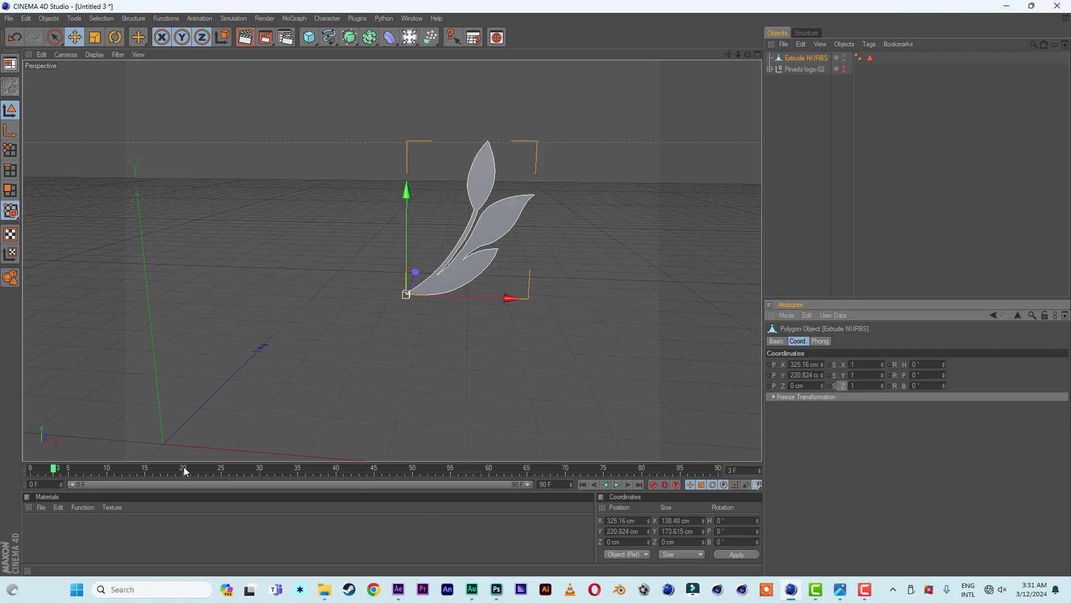
Keyframe the leaf at full size on frame 25 and at zero scale on frame 0
{"action": "left_click", "coordinate": [223, 470]}
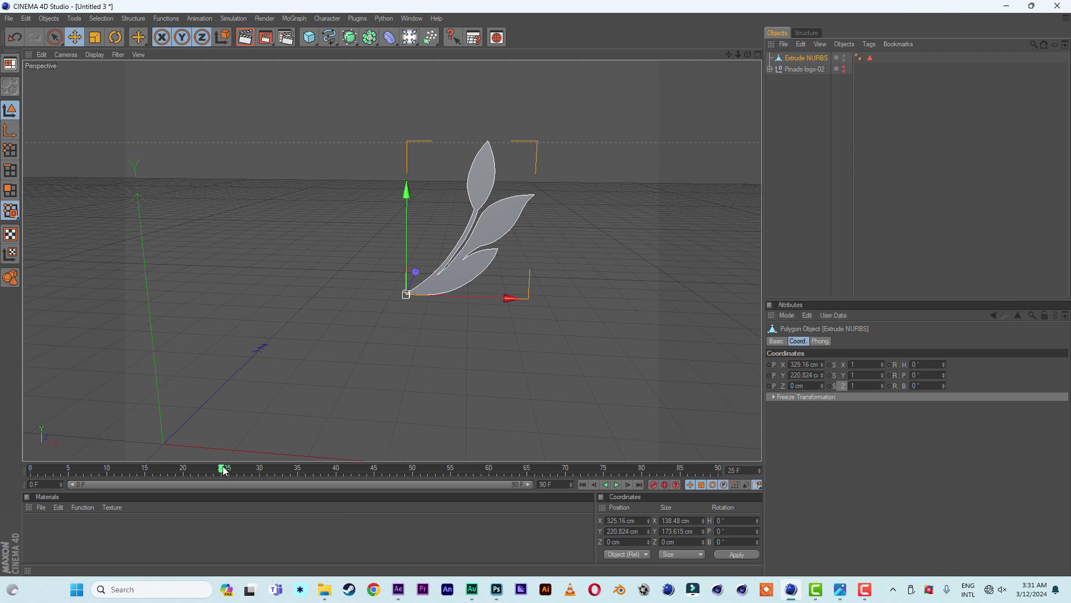
{"action": "left_click", "coordinate": [653, 485]}
{"action": "left_click", "coordinate": [32, 469]}
{"action": "left_click", "coordinate": [860, 387]}
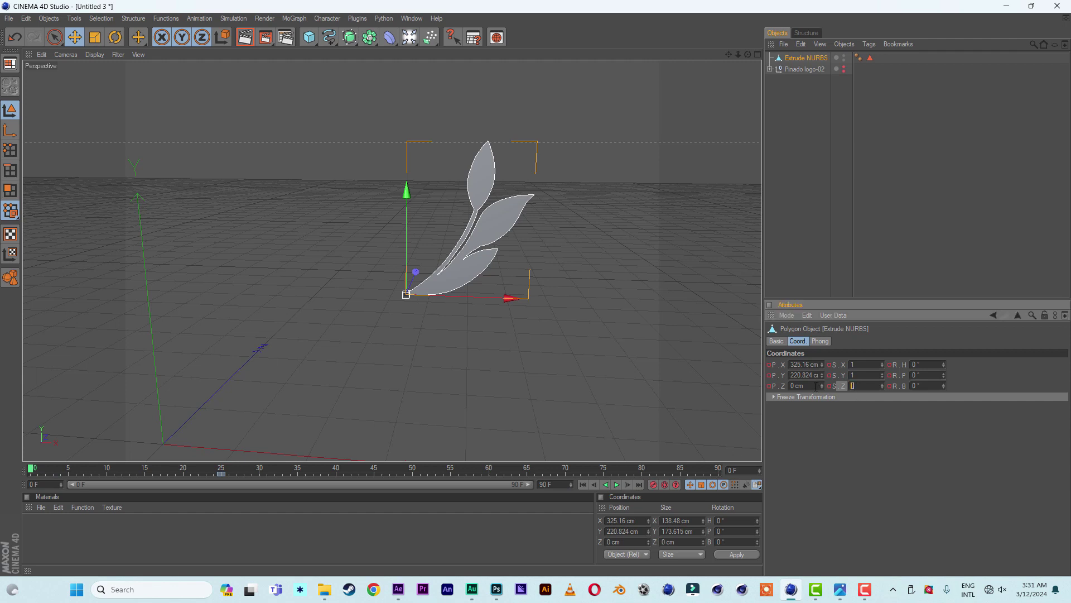
{"action": "type", "text": "0"}
{"action": "left_click", "coordinate": [868, 372]}
{"action": "type", "text": "0"}
{"action": "key", "text": "Return"}
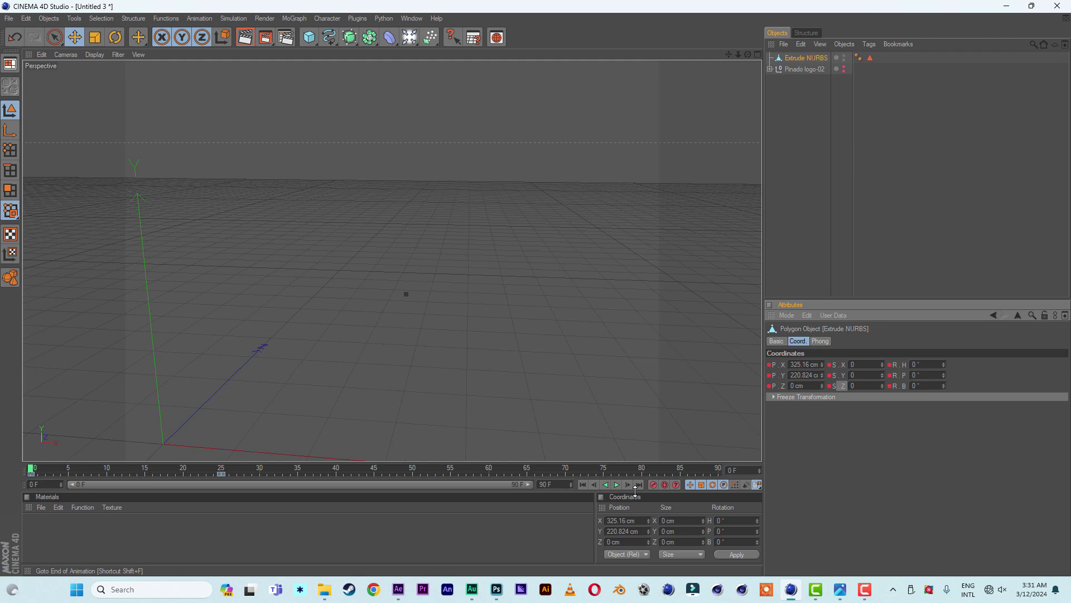
Add an overshoot keyframe at frame 10 with X and Y scale 1.2
{"action": "left_click_drag", "start_coordinate": [35, 470], "coordinate": [107, 475]}
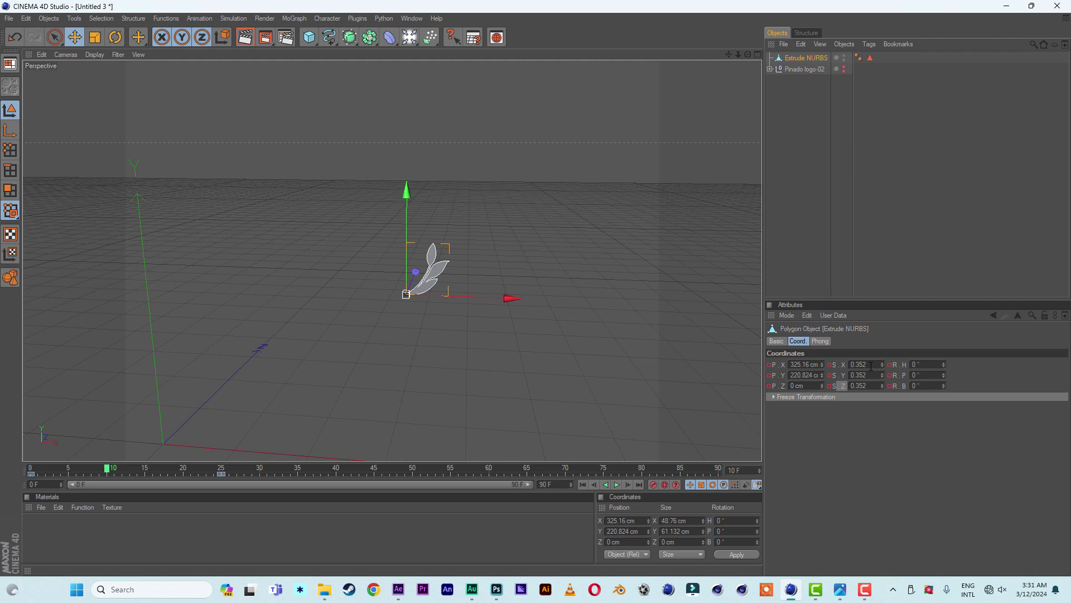
{"action": "left_click", "coordinate": [871, 366]}
{"action": "type", "text": "1"}
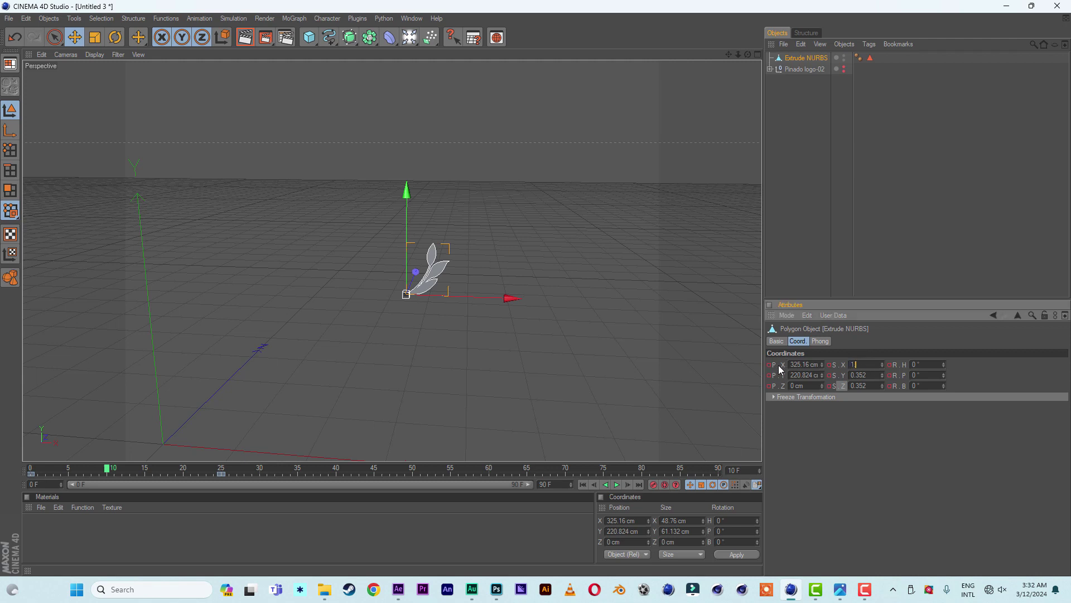
{"action": "type", "text": ".2"}
{"action": "left_click", "coordinate": [874, 375]}
{"action": "type", "text": "1"}
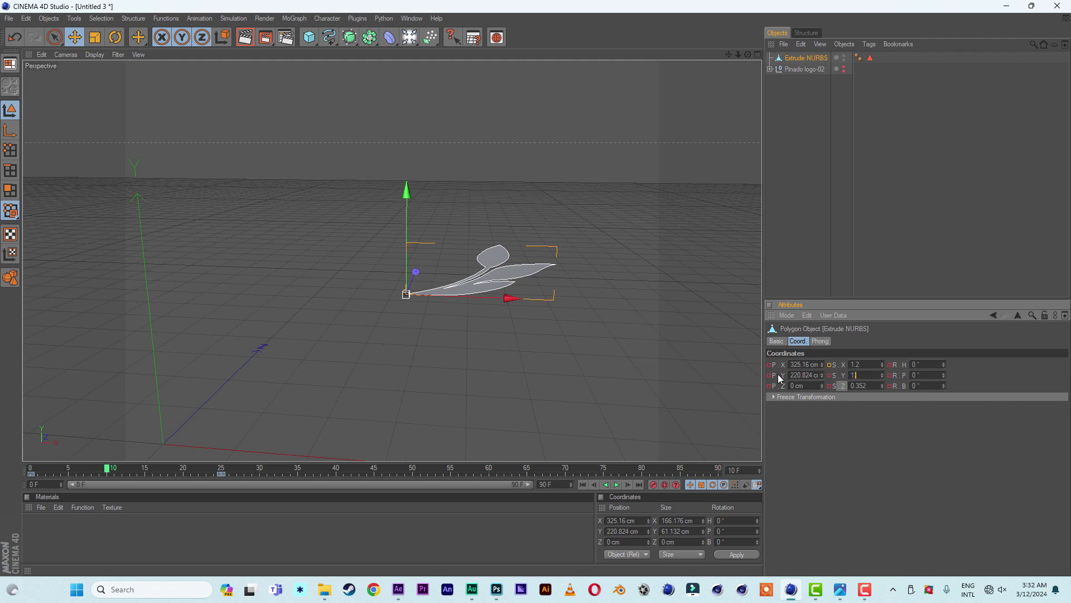
{"action": "type", "text": ".2"}
{"action": "left_click", "coordinate": [866, 385]}
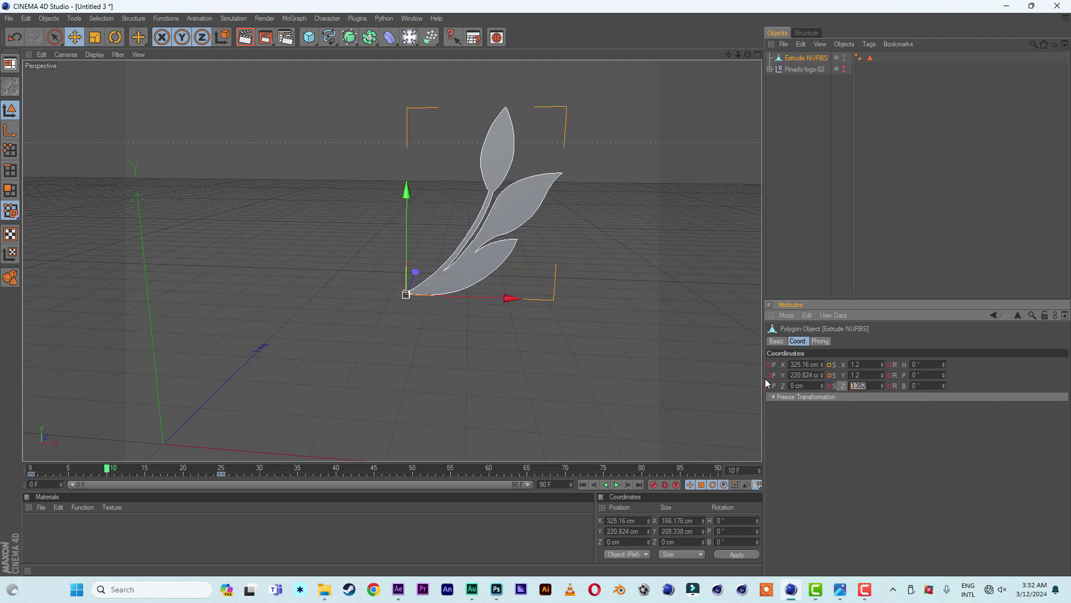
{"action": "type", "text": "1.2"}
{"action": "left_click", "coordinate": [653, 484]}
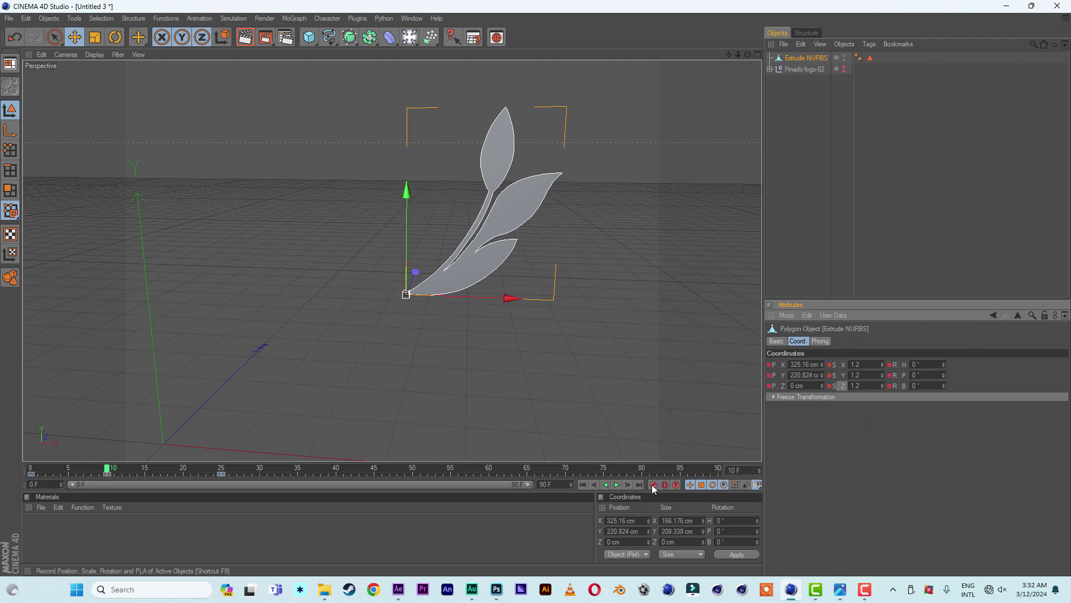
Play the growing-leaf animation from the start and stop it at frame 40
{"action": "left_click", "coordinate": [581, 484]}
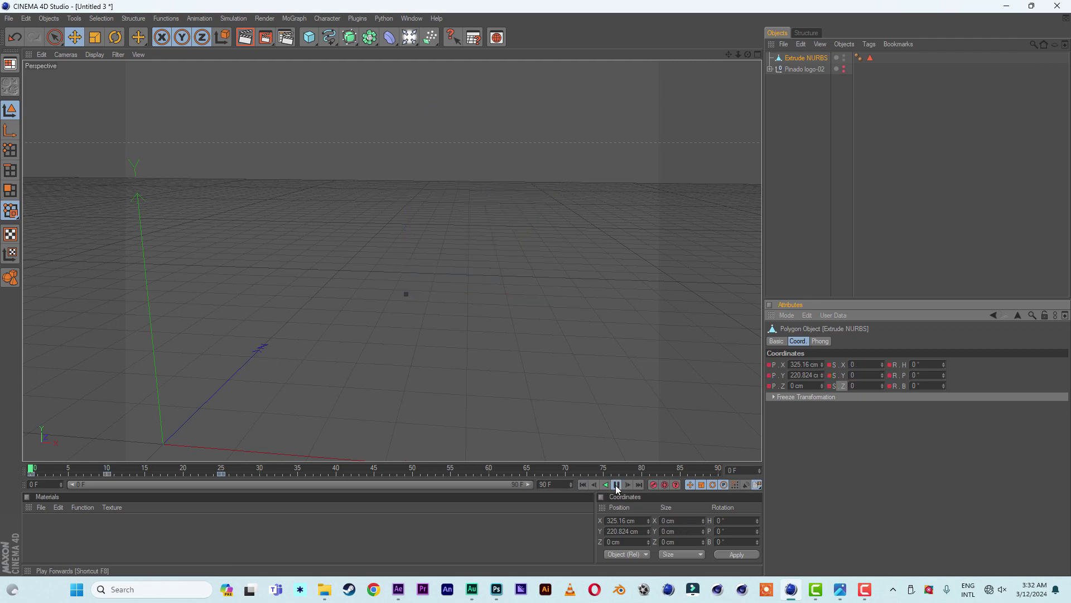
{"action": "left_click", "coordinate": [616, 485]}
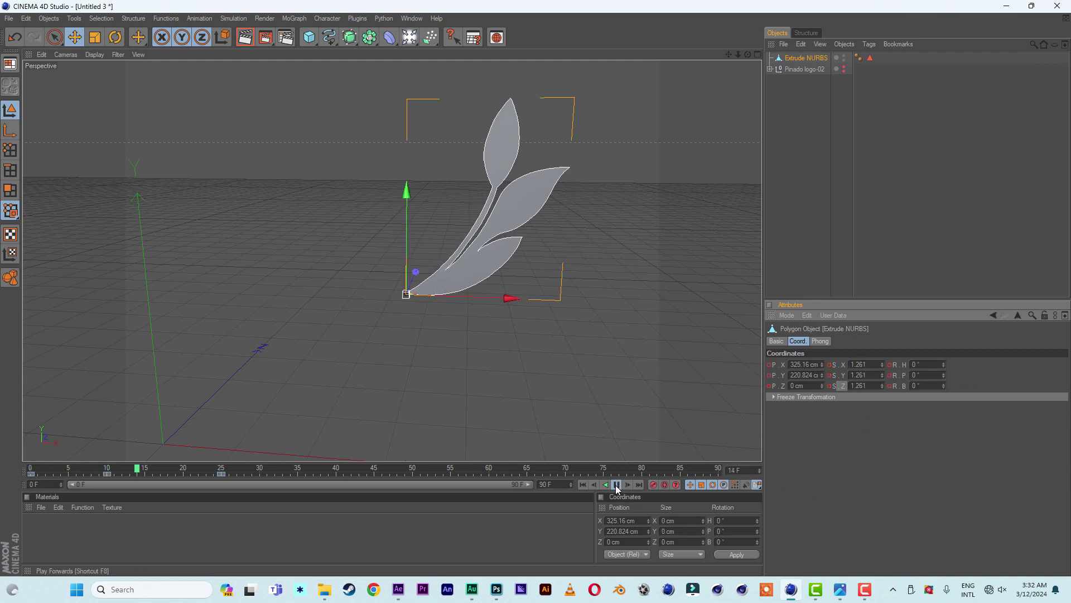
{"action": "left_click", "coordinate": [583, 485]}
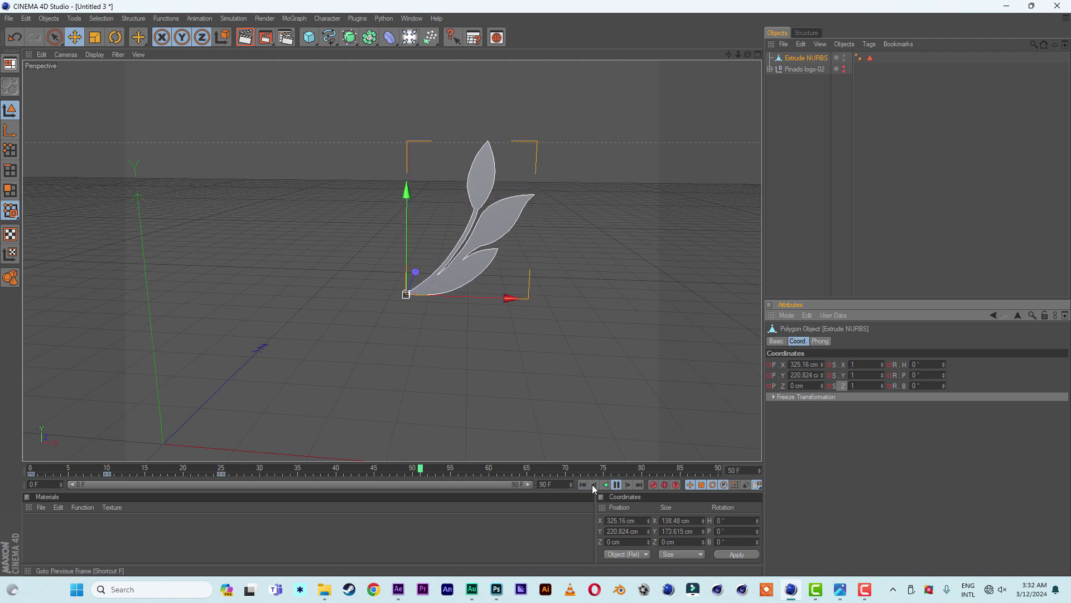
{"action": "left_click", "coordinate": [583, 485]}
{"action": "key", "text": "F8"}
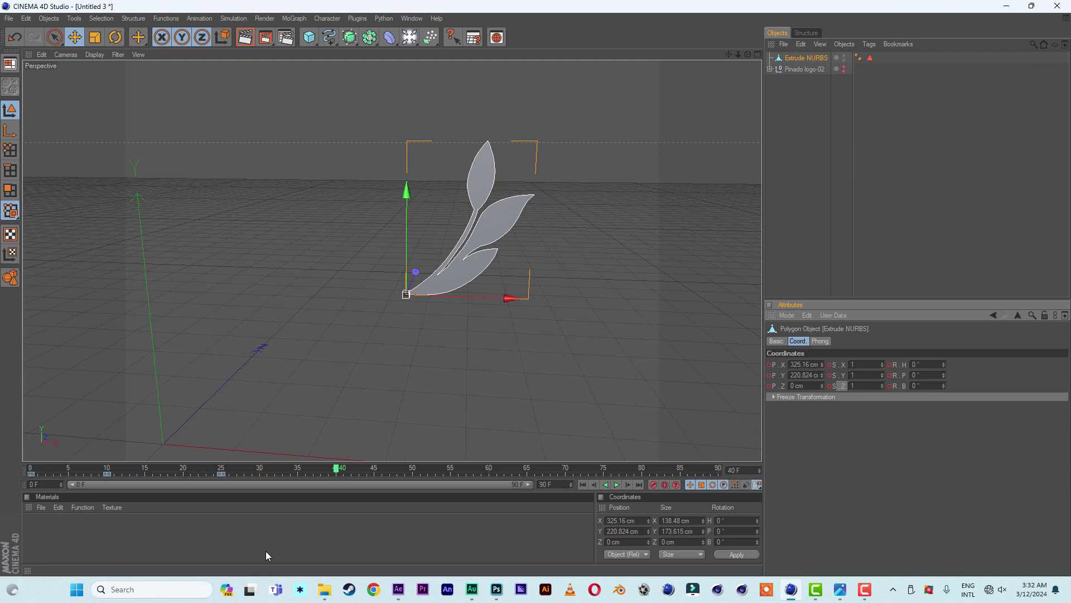
Create a white Luminance material Mat and apply it to Extrude NURBS
{"action": "double_click", "coordinate": [56, 536]}
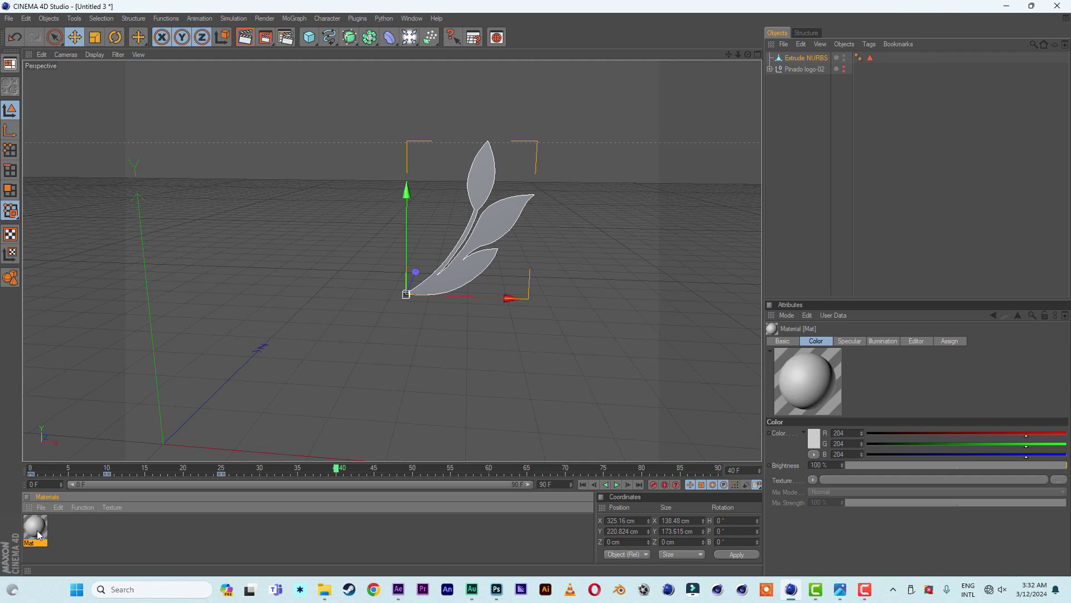
{"action": "double_click", "coordinate": [37, 530]}
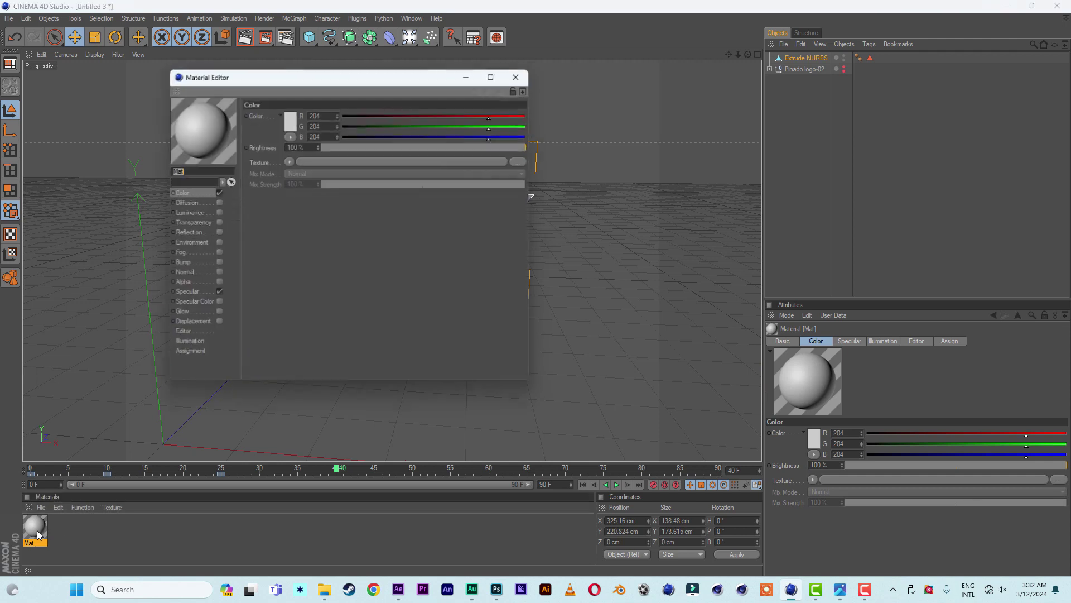
{"action": "left_click", "coordinate": [219, 212]}
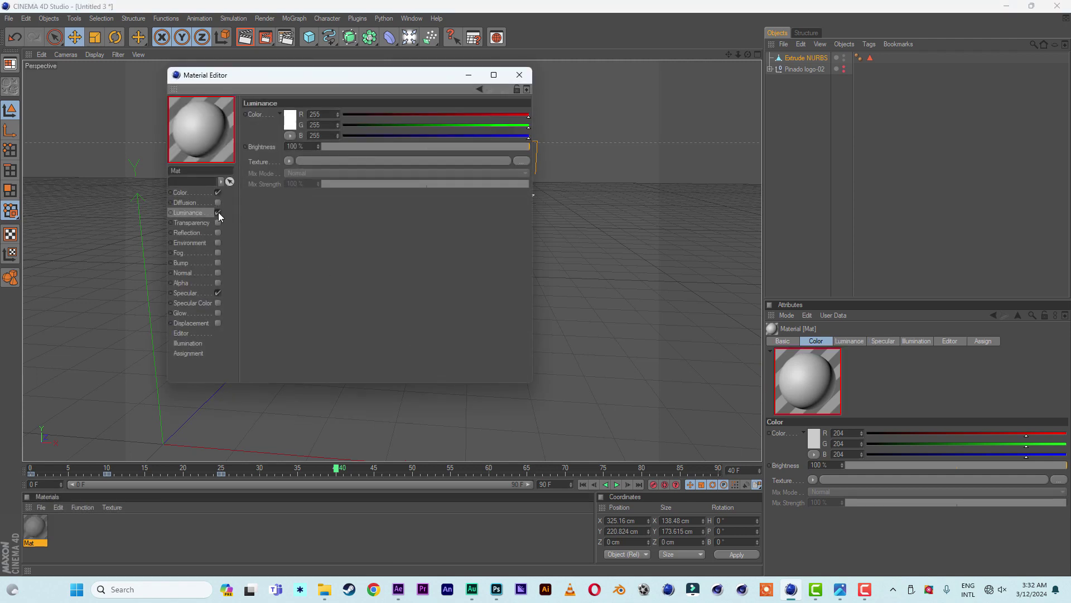
{"action": "left_click", "coordinate": [519, 75]}
{"action": "left_click_drag", "start_coordinate": [37, 530], "coordinate": [818, 61]}
{"action": "left_click", "coordinate": [809, 58]}
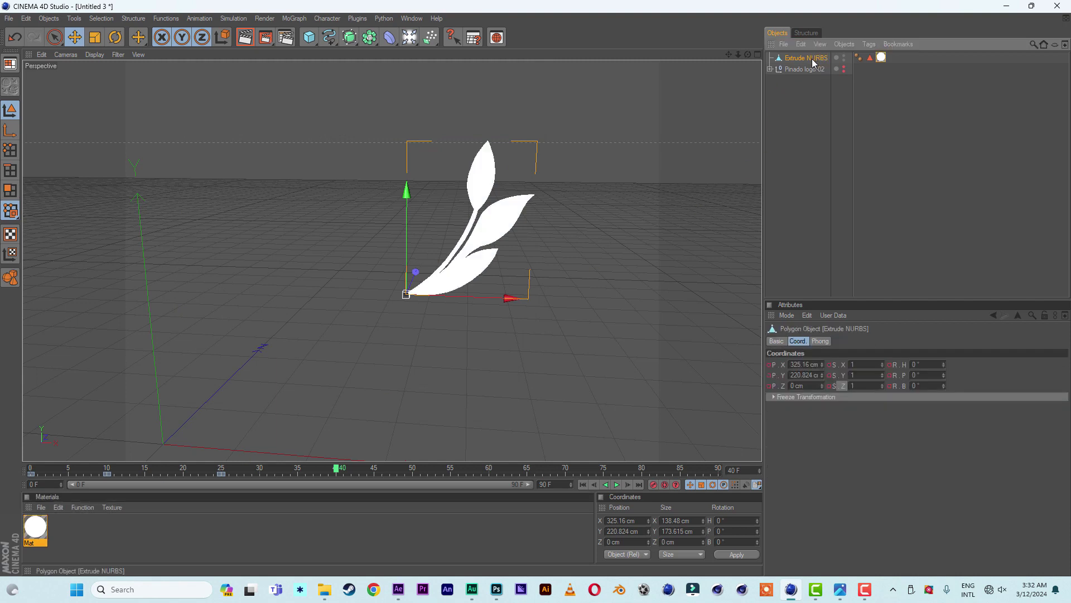
Duplicate Extrude NURBS and copy the material as Mat.1
{"action": "left_click_drag", "start_coordinate": [808, 58], "coordinate": [809, 54]}
{"action": "left_click", "coordinate": [80, 531]}
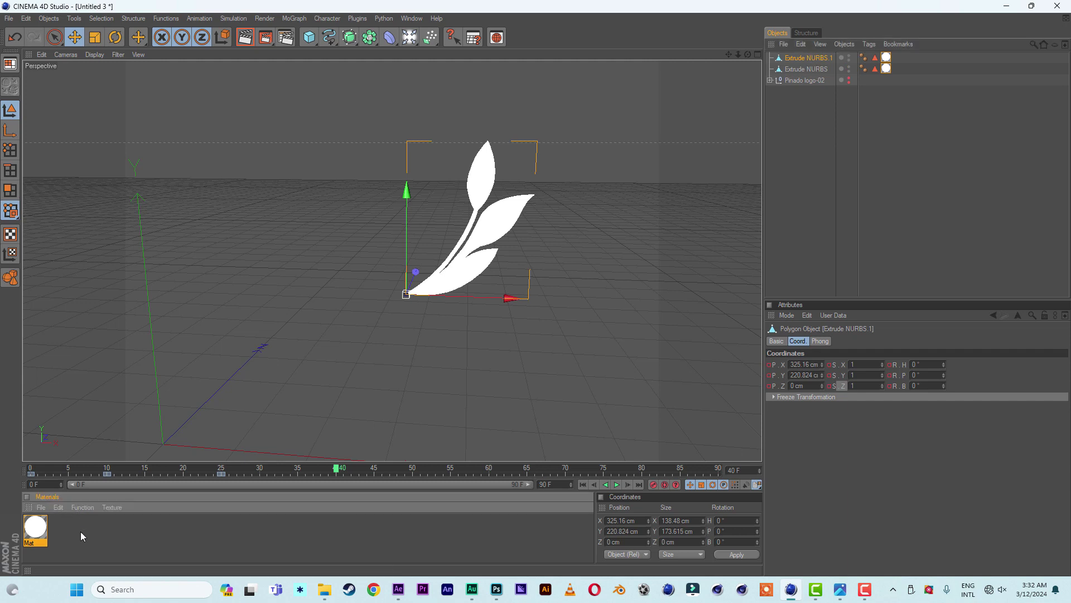
{"action": "left_click", "coordinate": [46, 537]}
{"action": "left_click_drag", "start_coordinate": [46, 536], "coordinate": [65, 533], "text": "ctrl"}
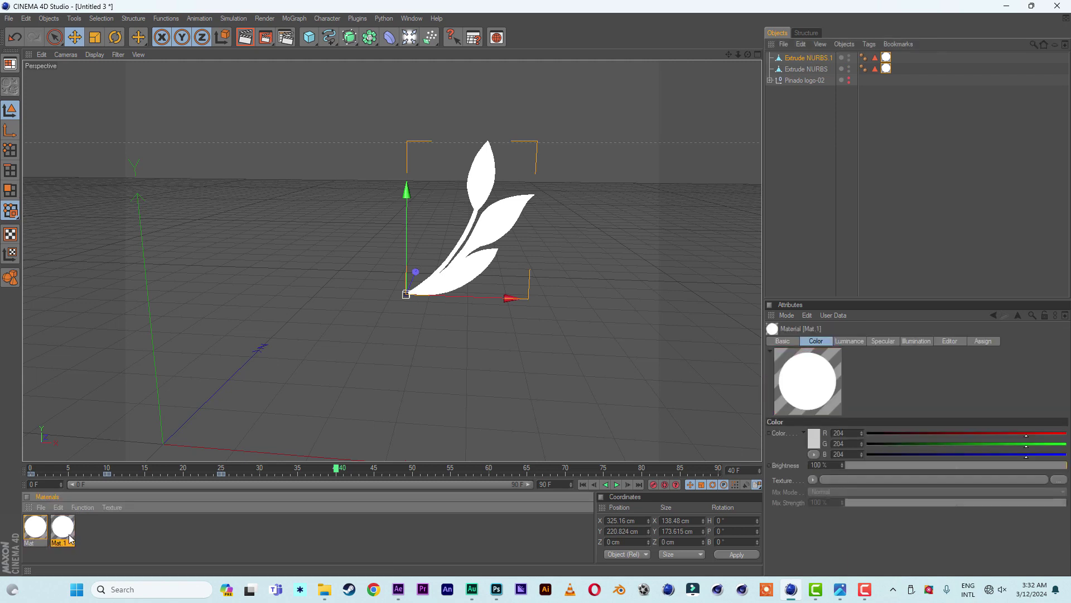
Make Mat.1 a luminance-only dark orange (R 123, G 51, B 0) and apply it to Extrude NURBS.1
{"action": "double_click", "coordinate": [67, 532]}
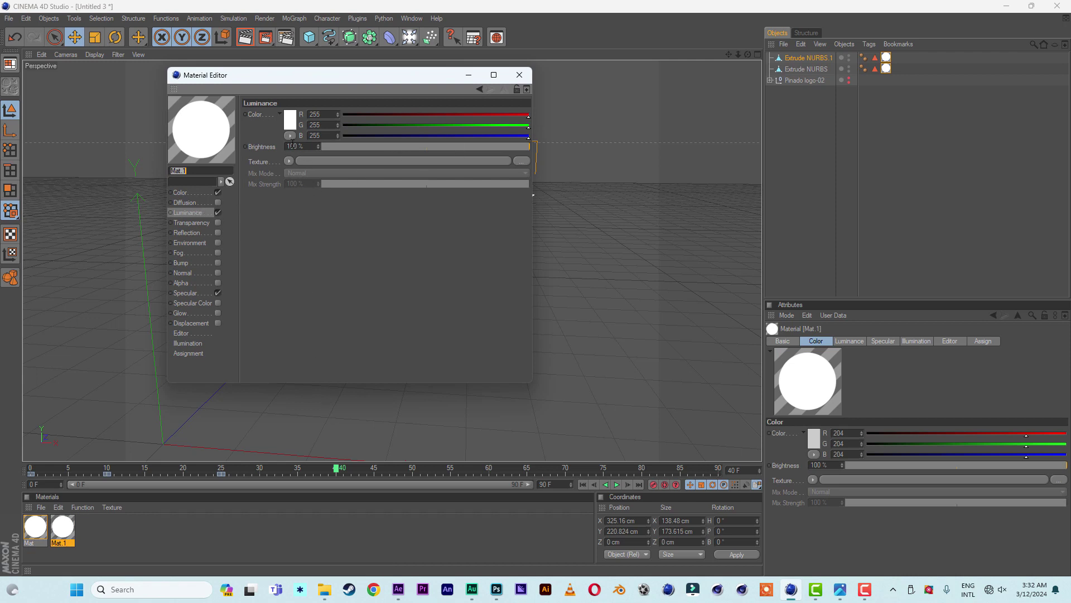
{"action": "left_click", "coordinate": [290, 120]}
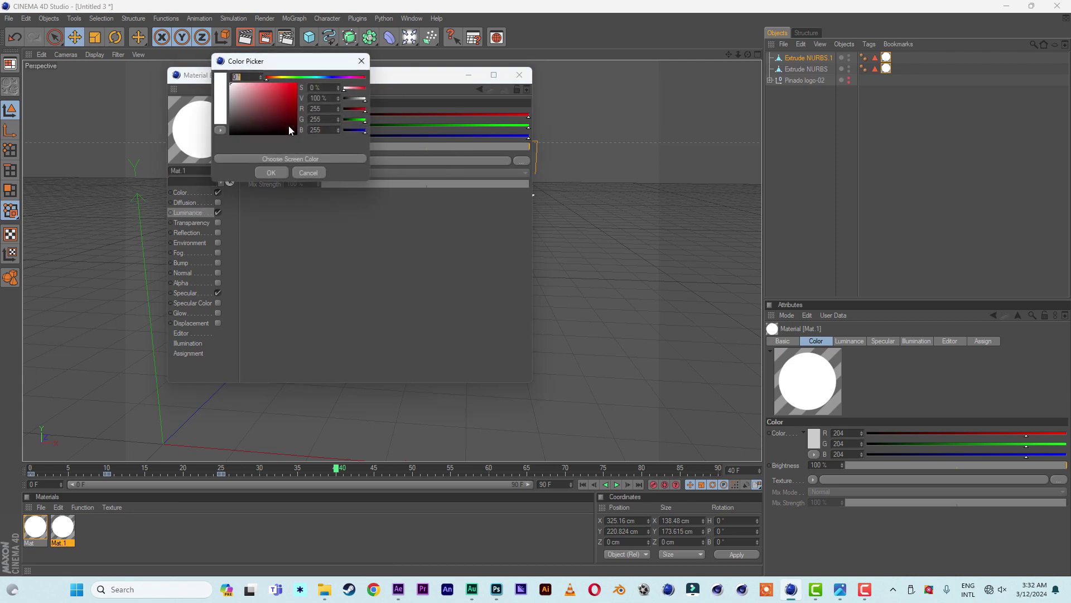
{"action": "left_click", "coordinate": [274, 76]}
{"action": "left_click_drag", "start_coordinate": [285, 102], "coordinate": [312, 112]}
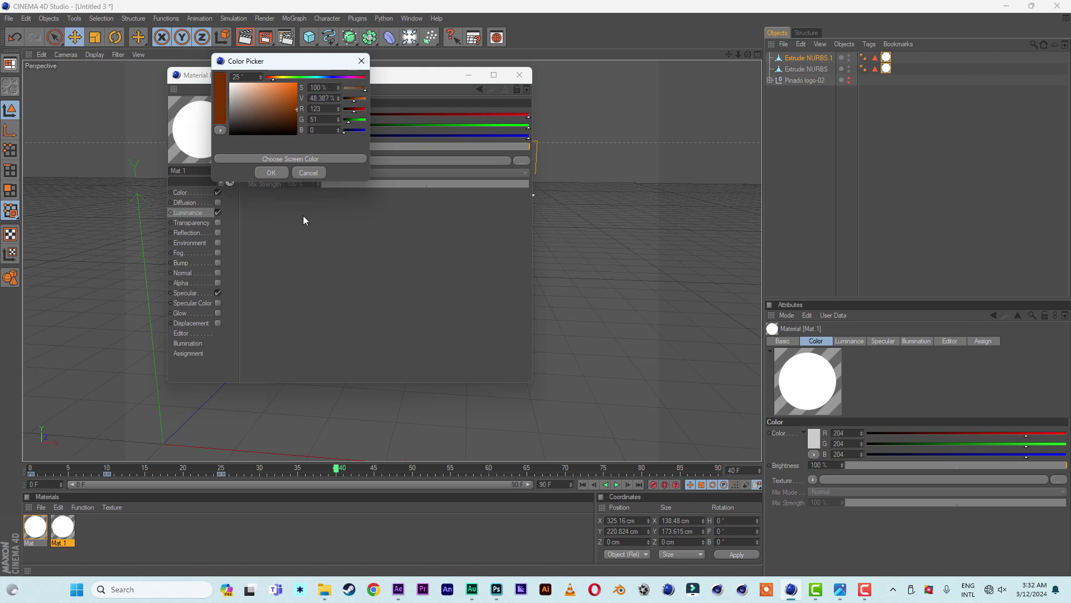
{"action": "left_click", "coordinate": [272, 173]}
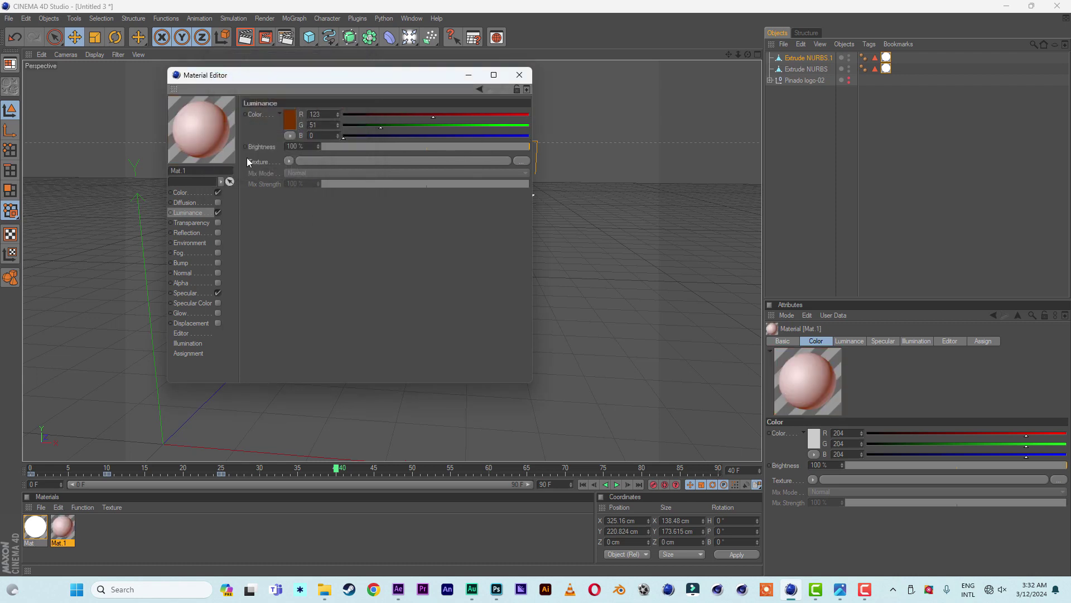
{"action": "left_click", "coordinate": [217, 193]}
{"action": "left_click", "coordinate": [218, 292]}
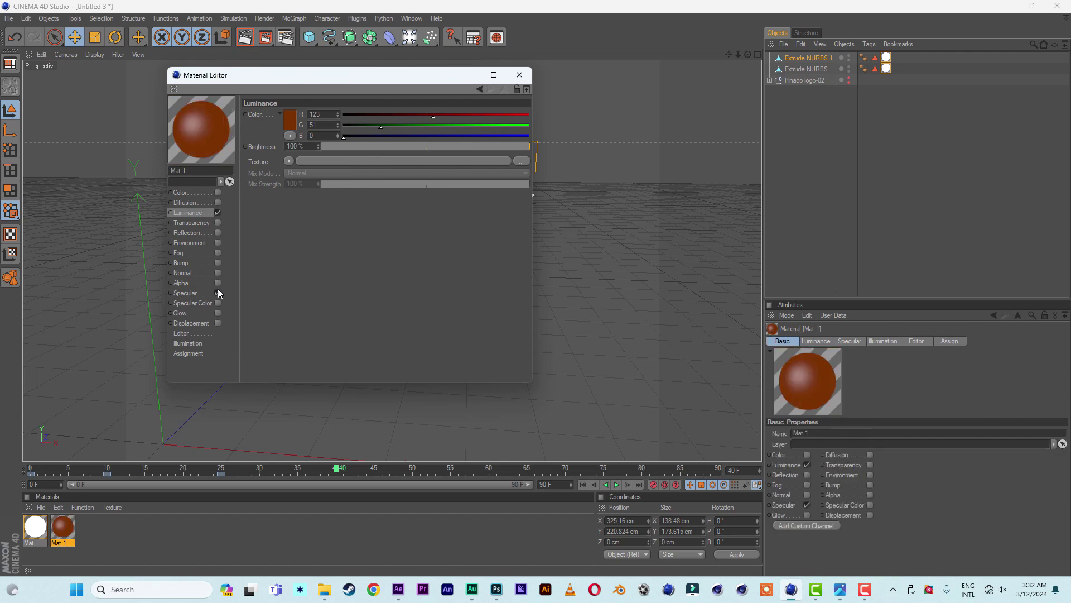
{"action": "left_click", "coordinate": [218, 292]}
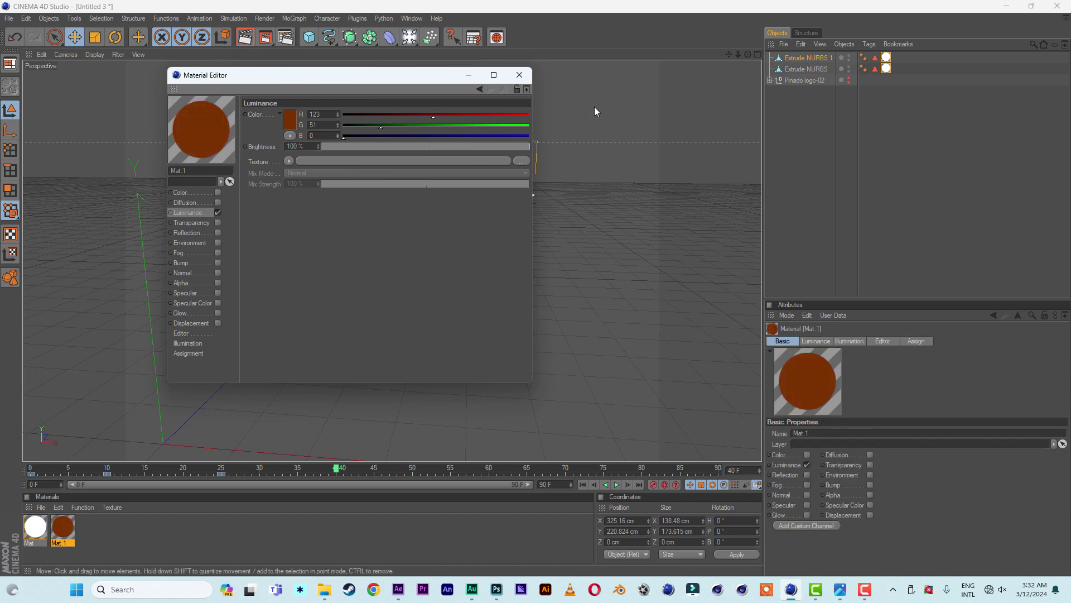
{"action": "left_click", "coordinate": [529, 79]}
{"action": "left_click_drag", "start_coordinate": [62, 527], "coordinate": [886, 57]}
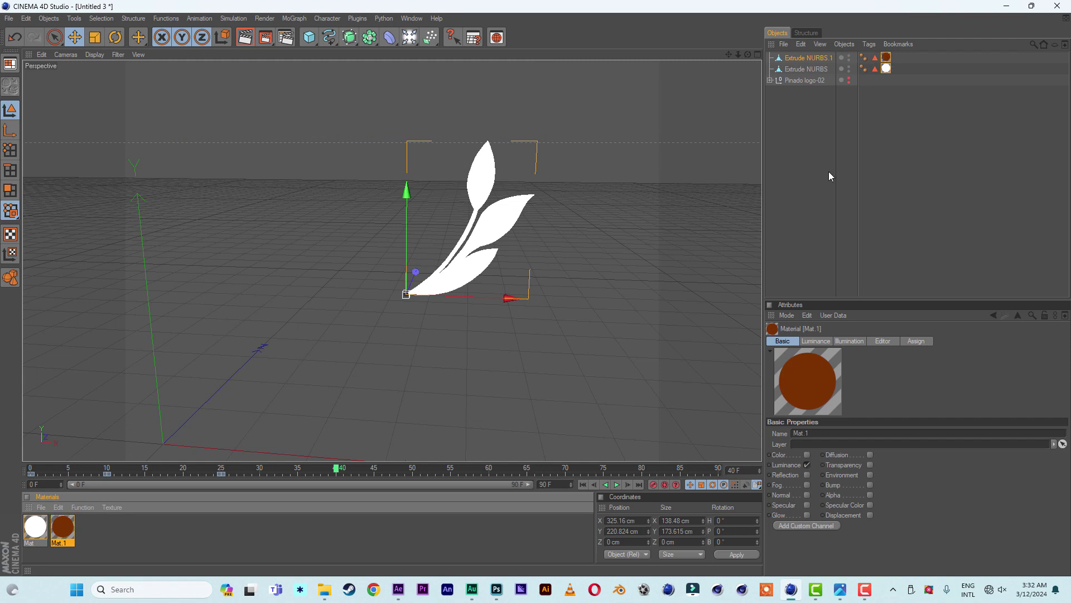
Marquee-select all of Extrude NURBS.1's keys and scrub back to frame 2, where the logo is a speck
{"action": "left_click", "coordinate": [804, 206]}
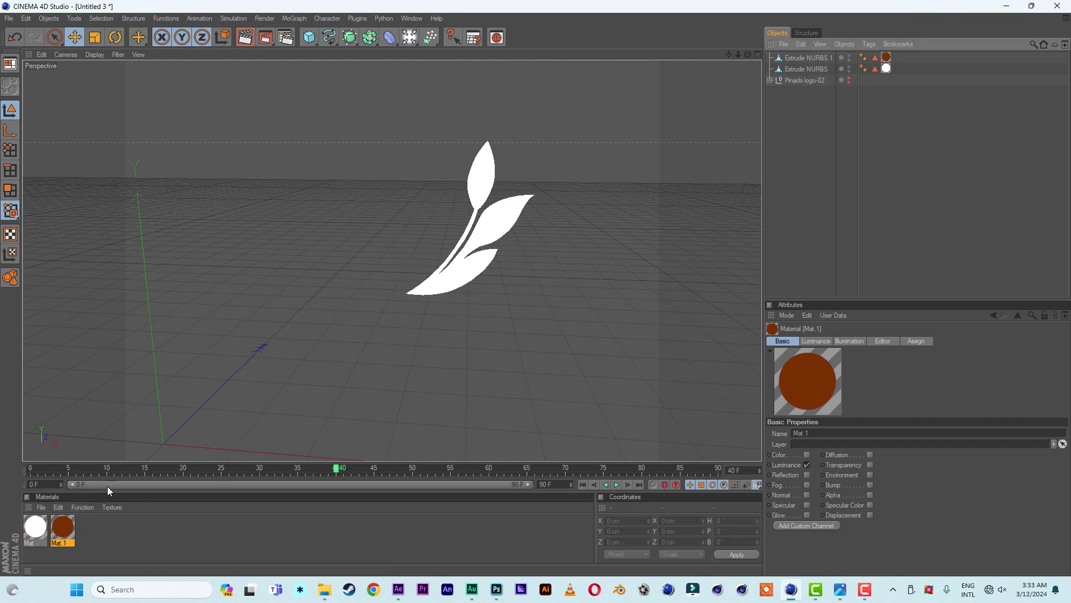
{"action": "left_click", "coordinate": [805, 58]}
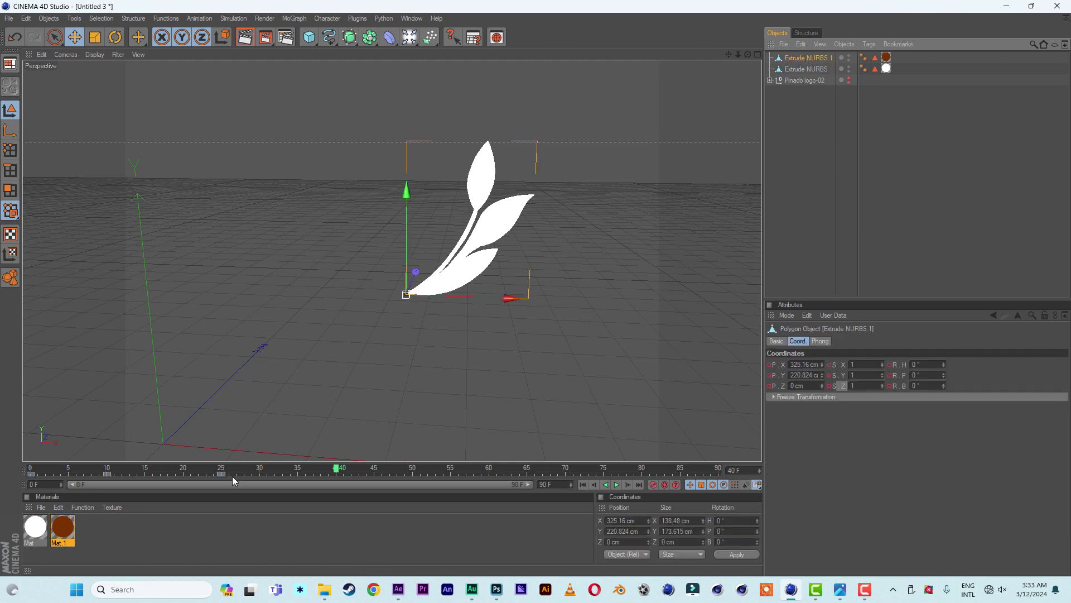
{"action": "left_click_drag", "start_coordinate": [234, 474], "coordinate": [113, 477]}
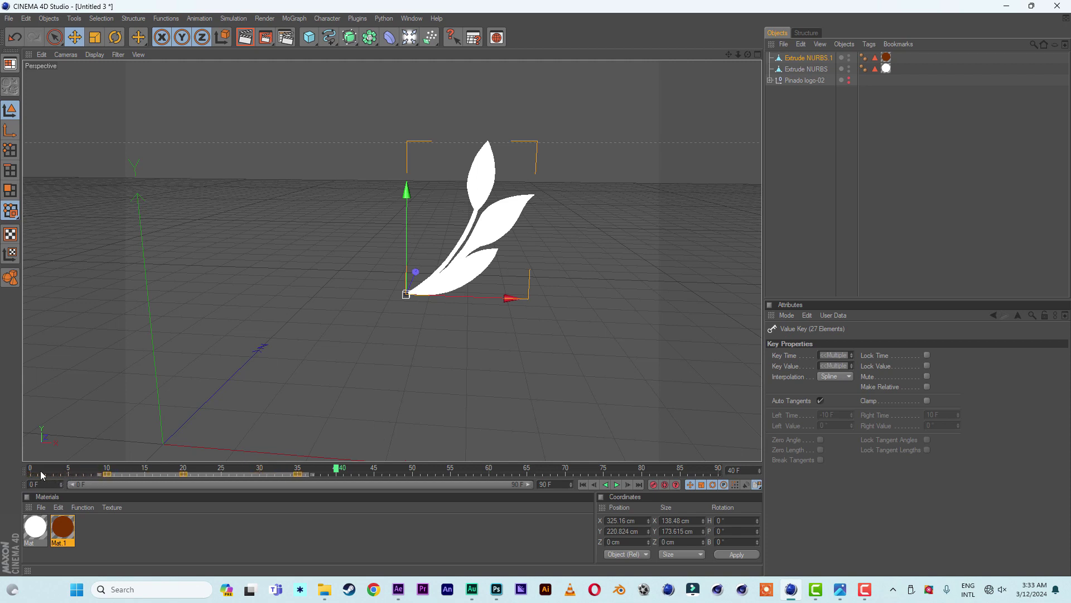
{"action": "mouse_move", "coordinate": [40, 470]}
{"action": "left_mouse_down"}
{"action": "mouse_move", "coordinate": [200, 477]}
{"action": "mouse_move", "coordinate": [44, 481]}
{"action": "left_mouse_up"}
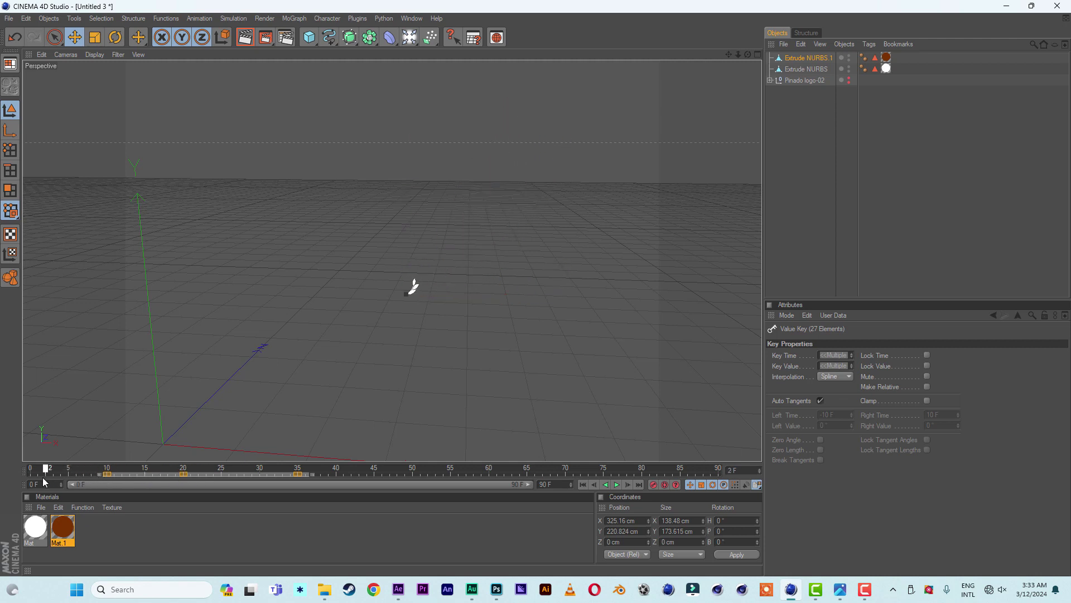
At frame 38, group the original Extrude NURBS under a new null renamed 'white'
{"action": "left_click", "coordinate": [805, 69]}
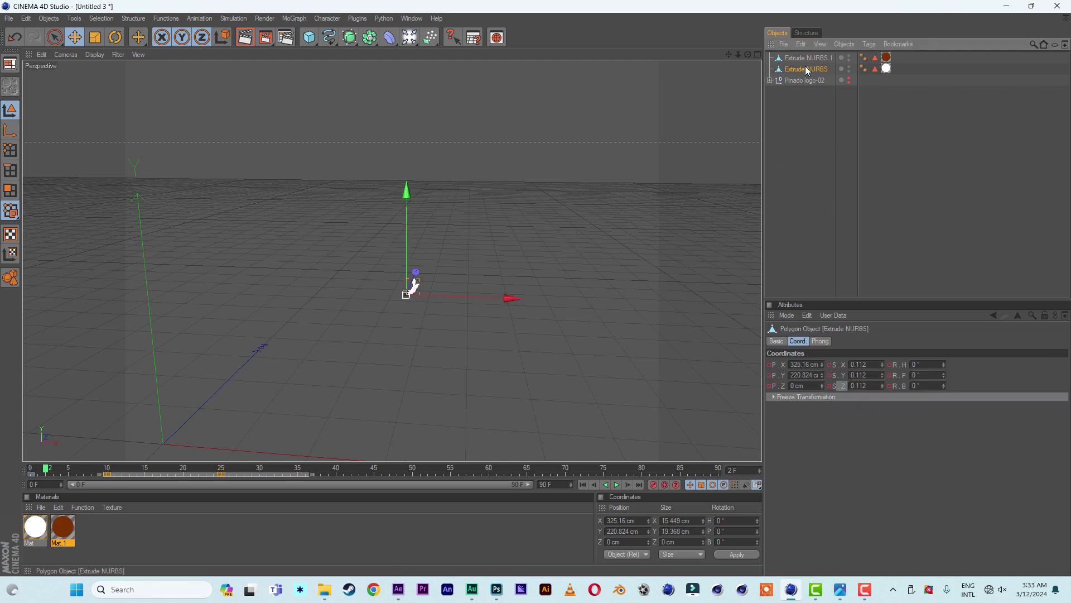
{"action": "left_click", "coordinate": [324, 470]}
{"action": "left_click", "coordinate": [845, 45]}
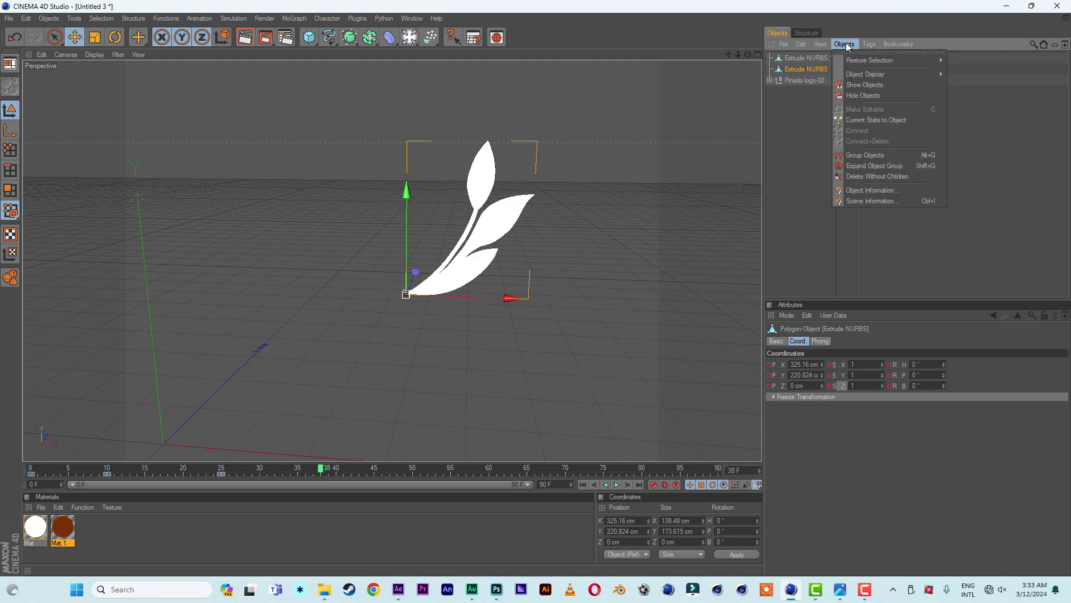
{"action": "left_click", "coordinate": [860, 156]}
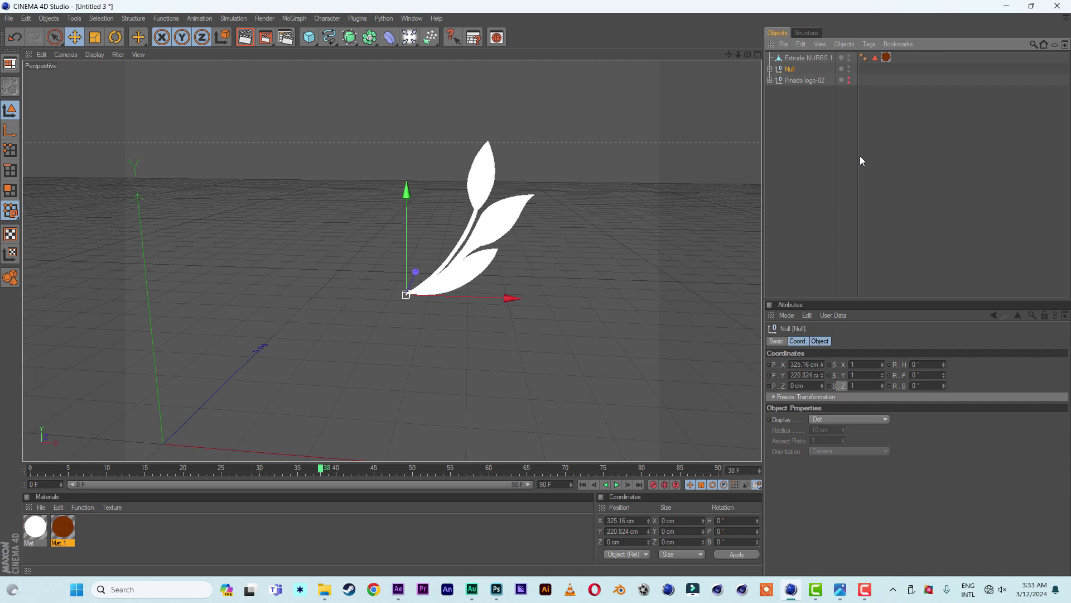
{"action": "left_click", "coordinate": [804, 60]}
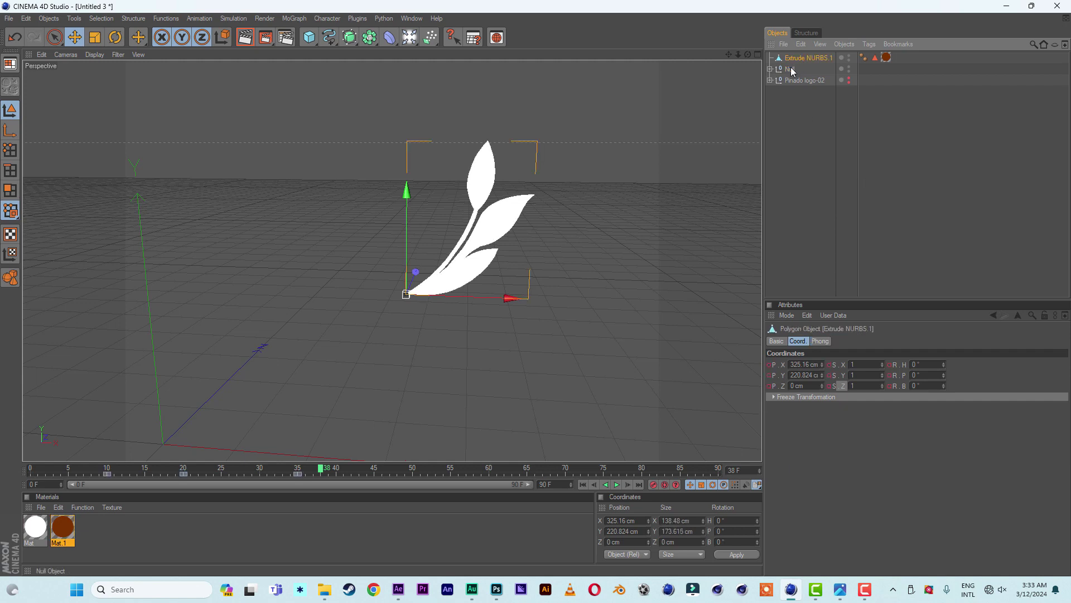
{"action": "double_click", "coordinate": [791, 69]}
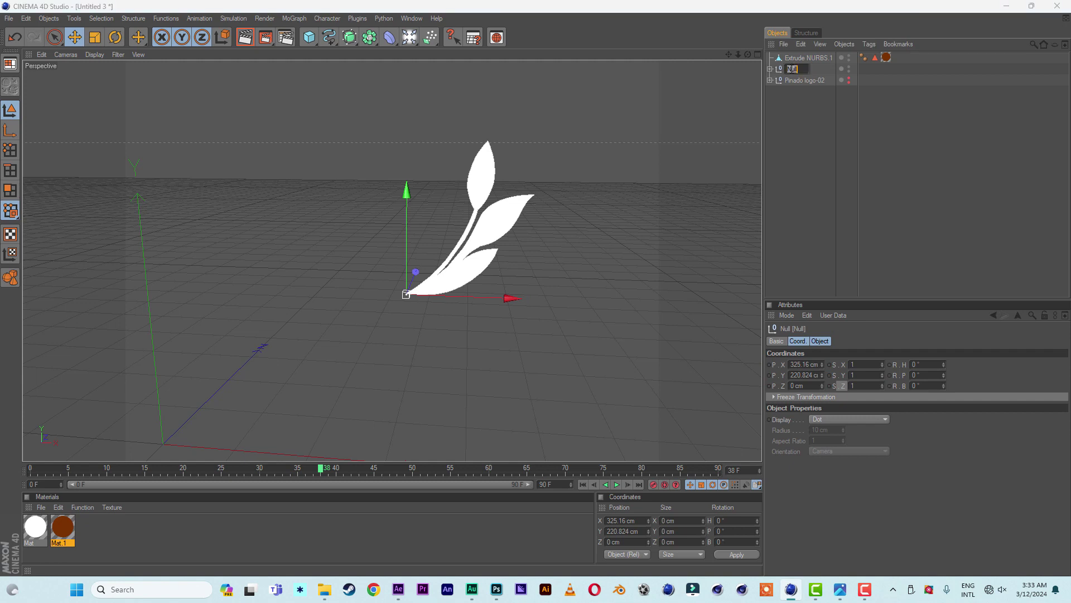
{"action": "type", "text": "white"}
{"action": "key", "text": "Return"}
Group the orange copy Extrude NURBS.1 under a second null renamed 'color'
{"action": "left_click", "coordinate": [804, 58]}
{"action": "left_click", "coordinate": [844, 44]}
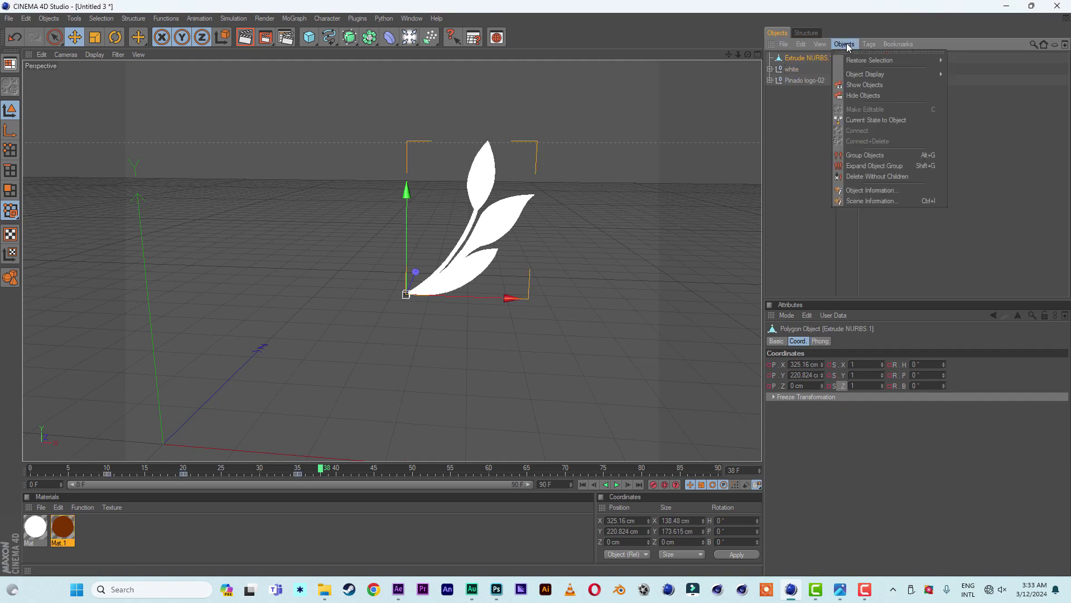
{"action": "left_click", "coordinate": [866, 155]}
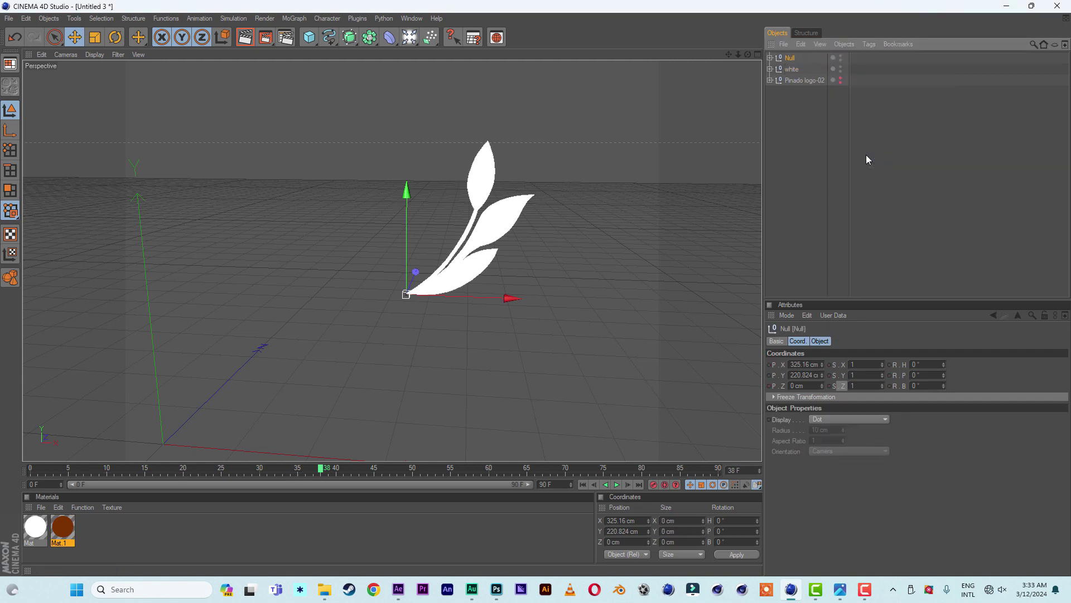
{"action": "double_click", "coordinate": [790, 58]}
{"action": "type", "text": "c"}
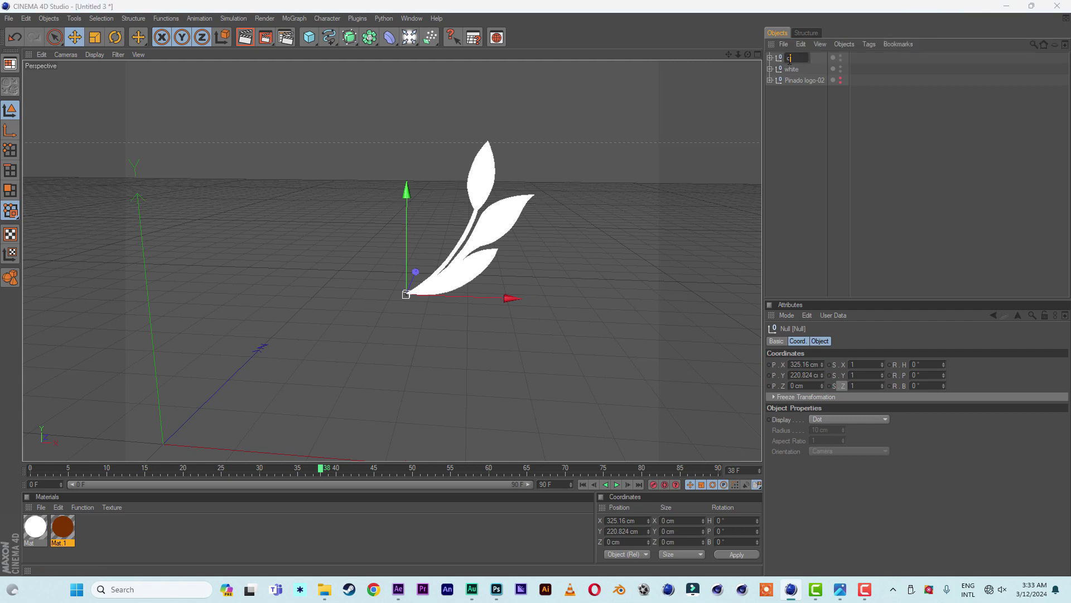
{"action": "type", "text": "olor"}
{"action": "key", "text": "Return"}
{"action": "left_click", "coordinate": [791, 68]}
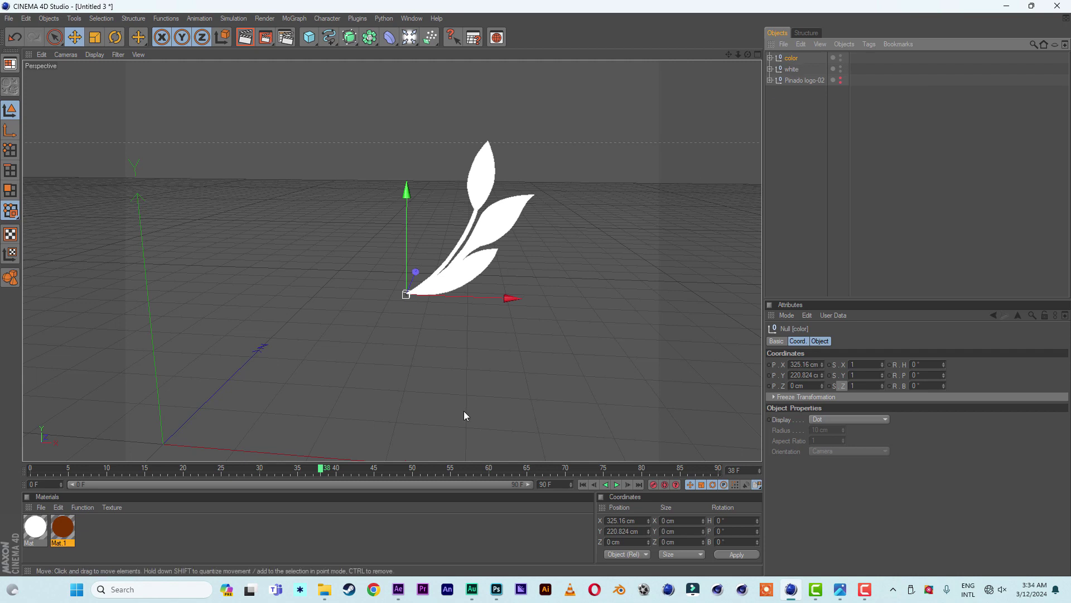
{"action": "left_click_drag", "start_coordinate": [62, 473], "coordinate": [153, 473]}
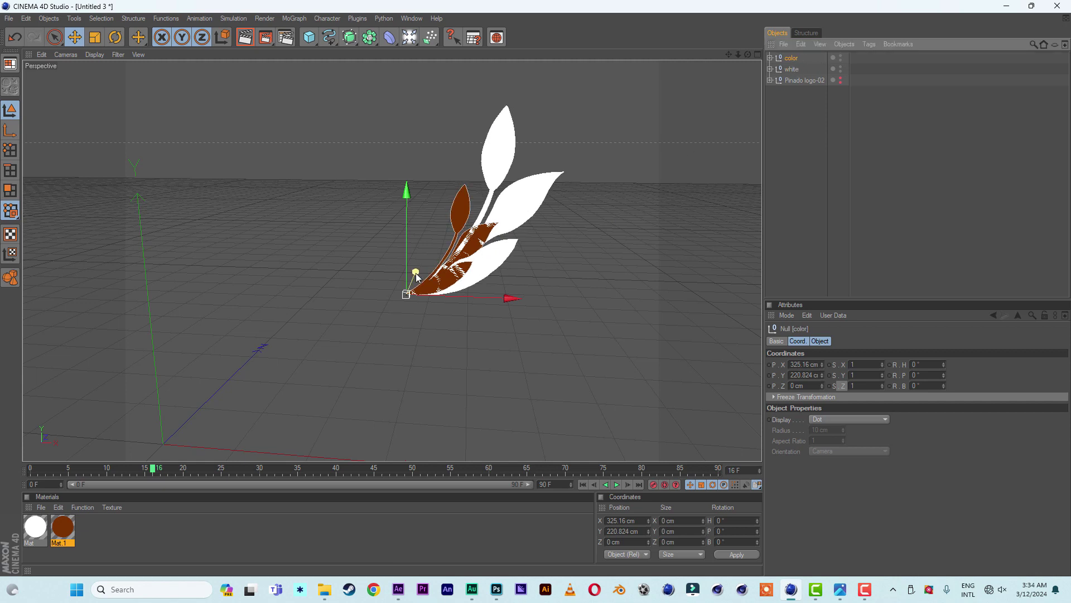
{"action": "left_click_drag", "start_coordinate": [415, 272], "coordinate": [414, 274]}
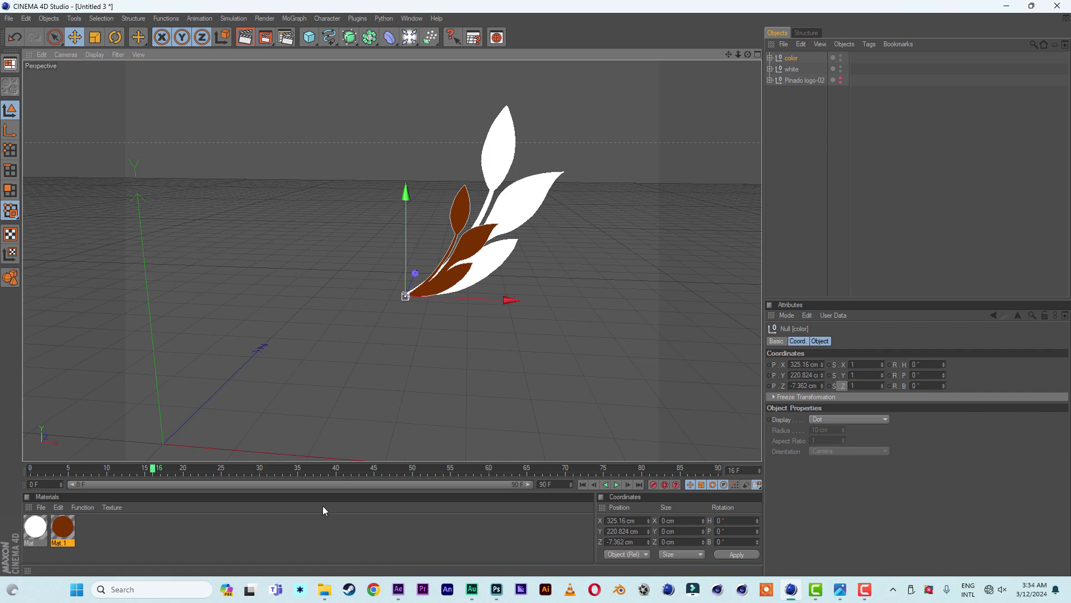
{"action": "left_click", "coordinate": [583, 484]}
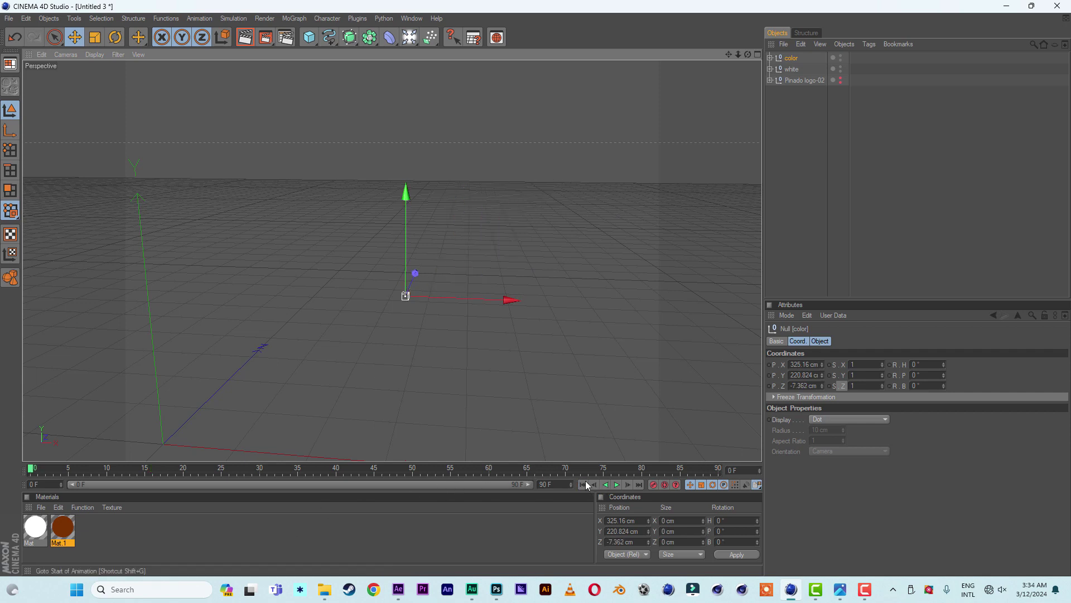
{"action": "left_click", "coordinate": [618, 485]}
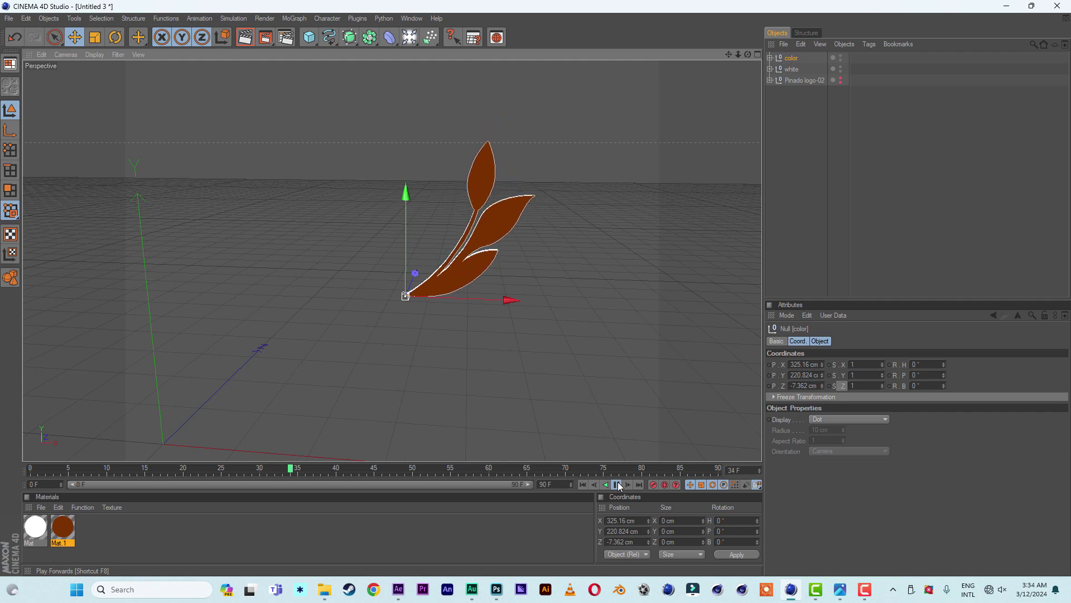
{"action": "left_click", "coordinate": [583, 484]}
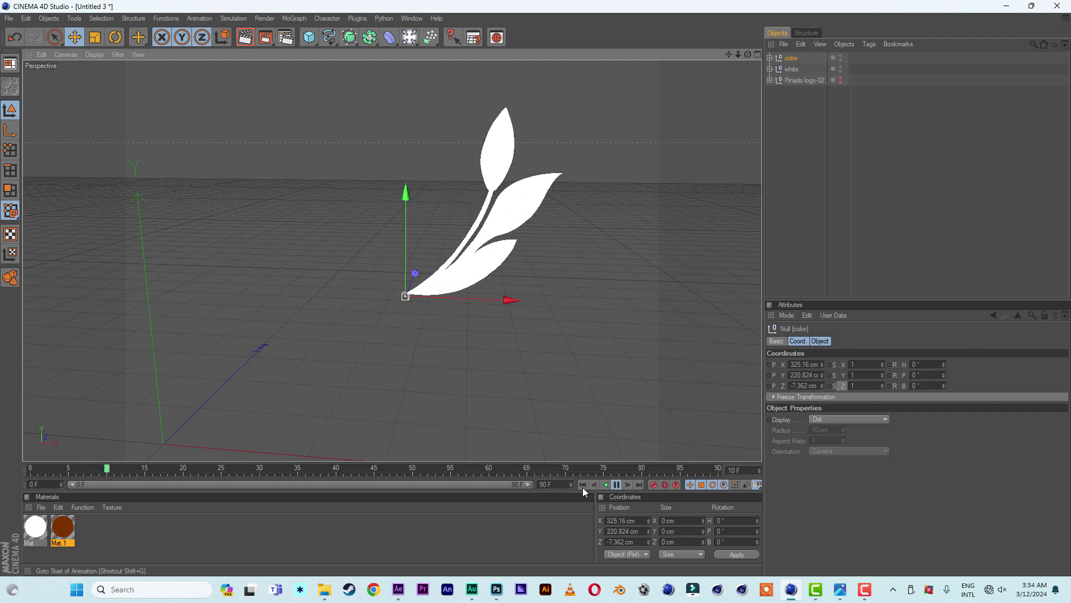
{"action": "left_click", "coordinate": [583, 484]}
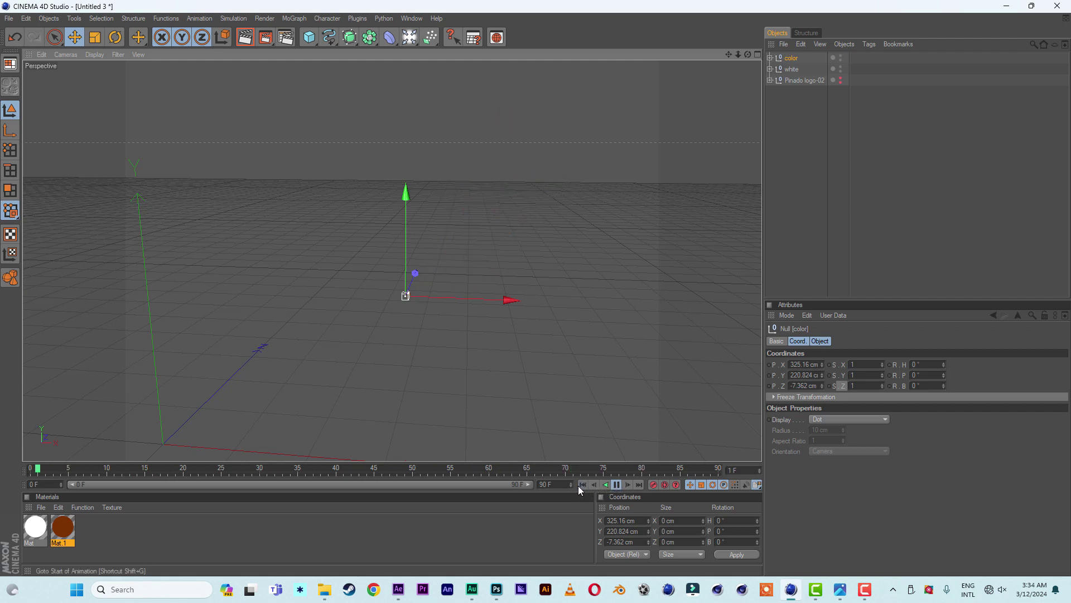
{"action": "left_click", "coordinate": [616, 485]}
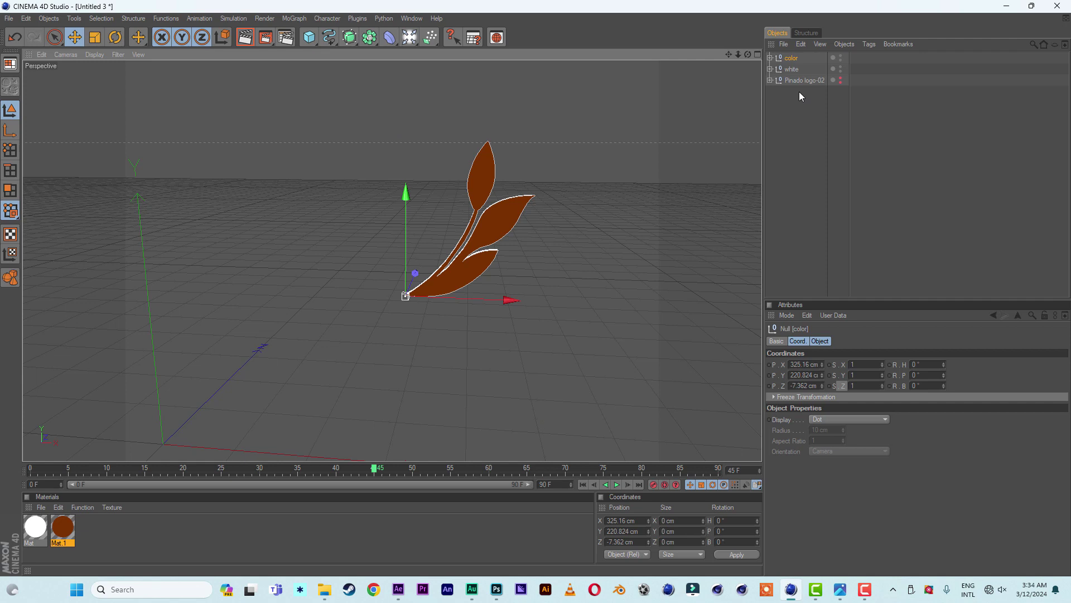
Add a sphere to the scene and move it into the middle of the view
{"action": "left_click_drag", "start_coordinate": [309, 36], "coordinate": [410, 95]}
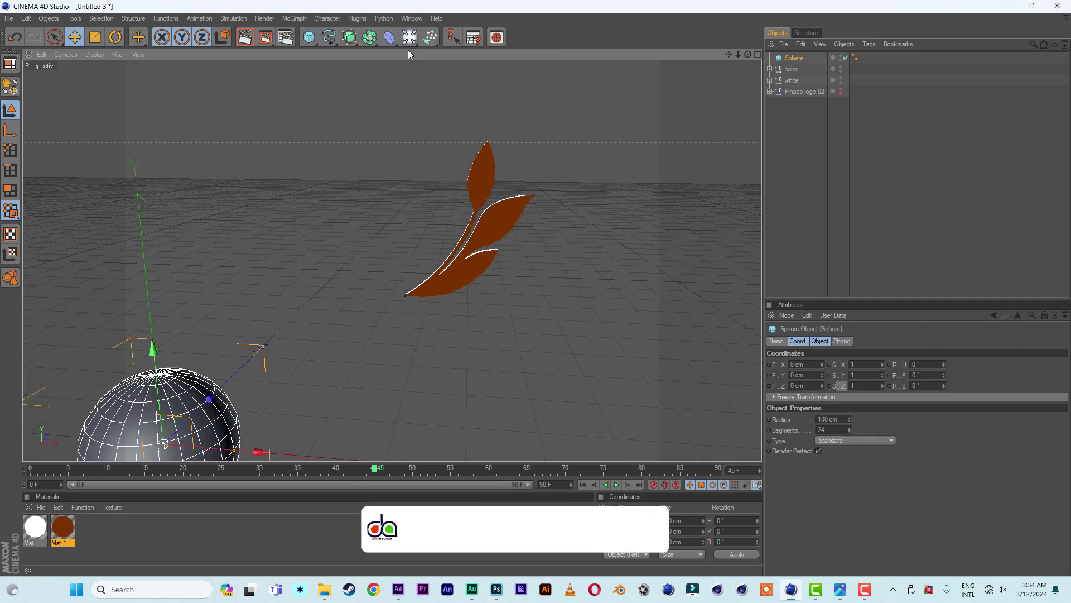
{"action": "left_click_drag", "start_coordinate": [115, 413], "coordinate": [246, 263]}
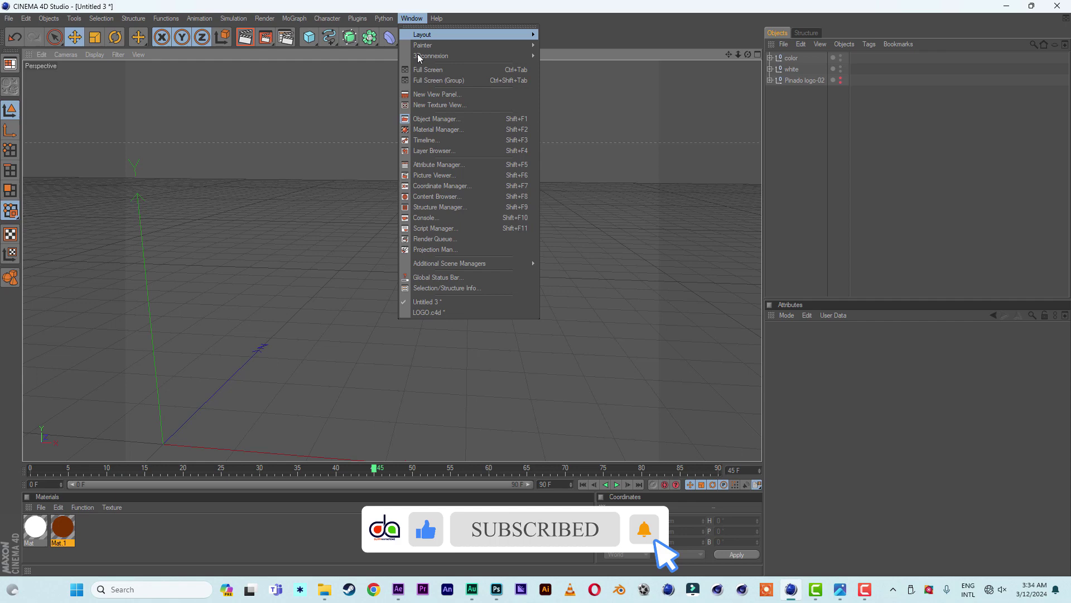
In LOGO.c4d, select the gold sphere and scrub to about frame 80, comparing against the PINADO reference image
{"action": "left_click", "coordinate": [426, 312]}
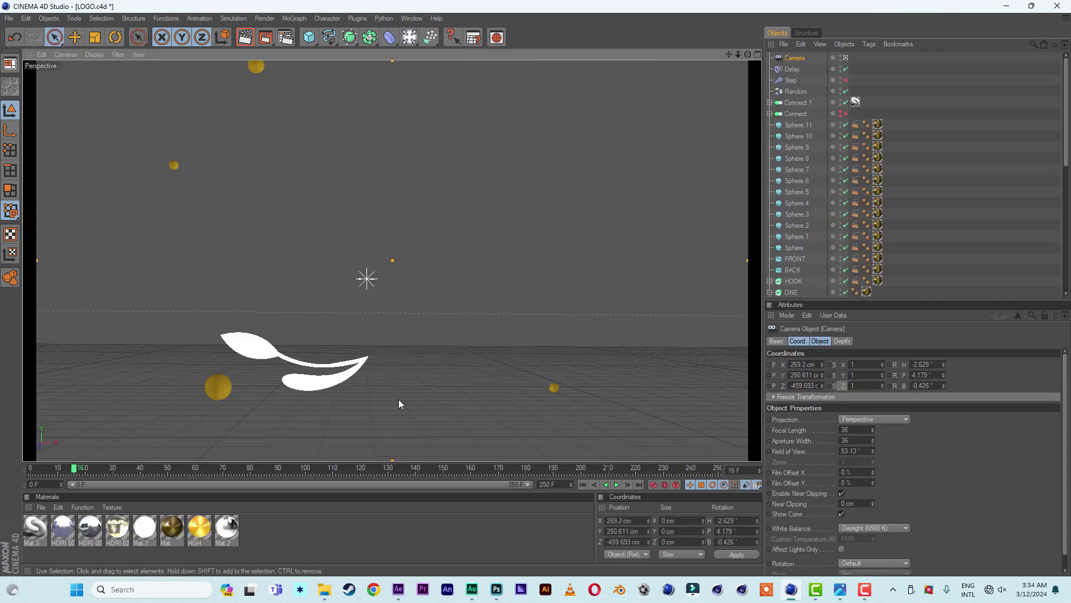
{"action": "left_click", "coordinate": [217, 386]}
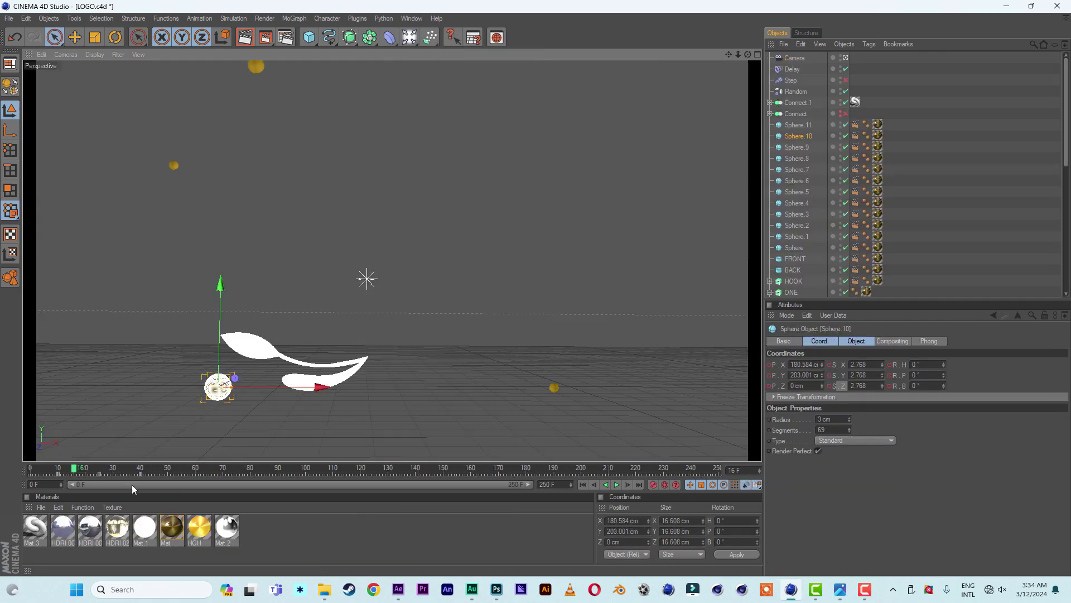
{"action": "left_click_drag", "start_coordinate": [74, 462], "coordinate": [243, 478]}
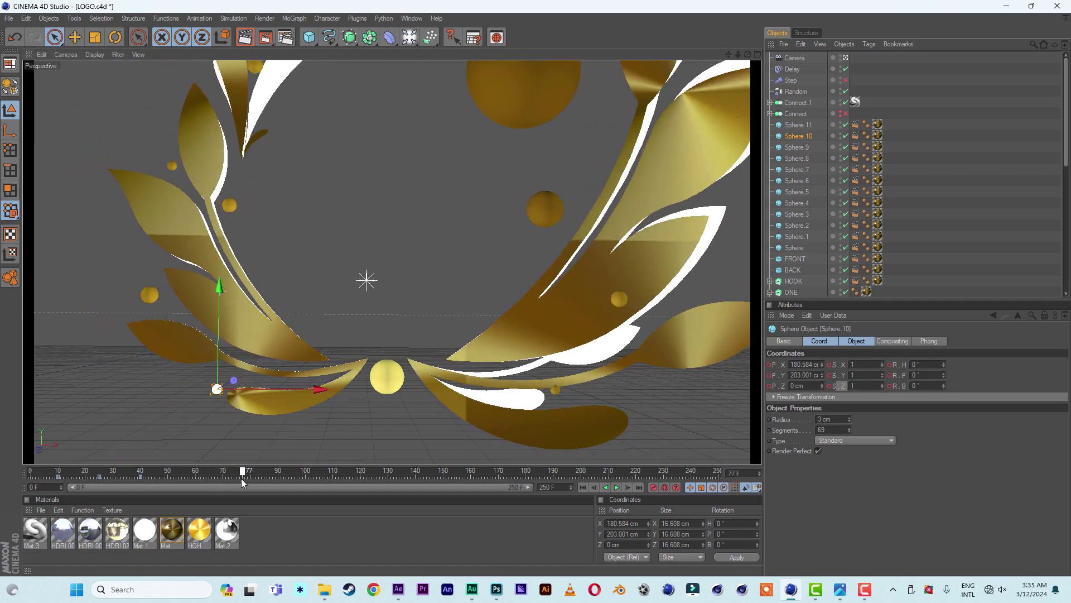
{"action": "left_click", "coordinate": [845, 596]}
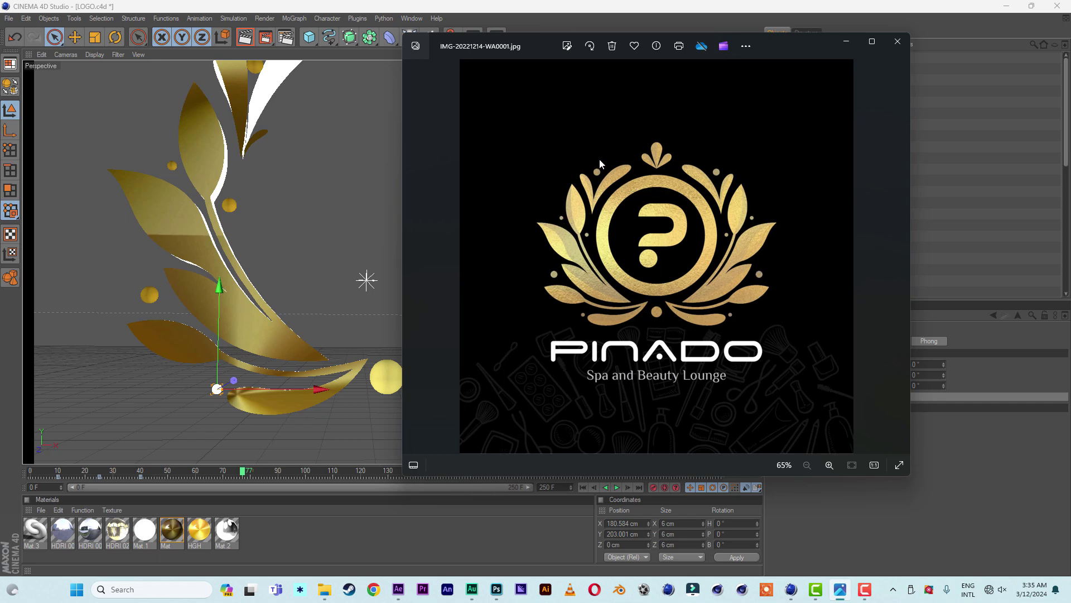
{"action": "left_click", "coordinate": [897, 42]}
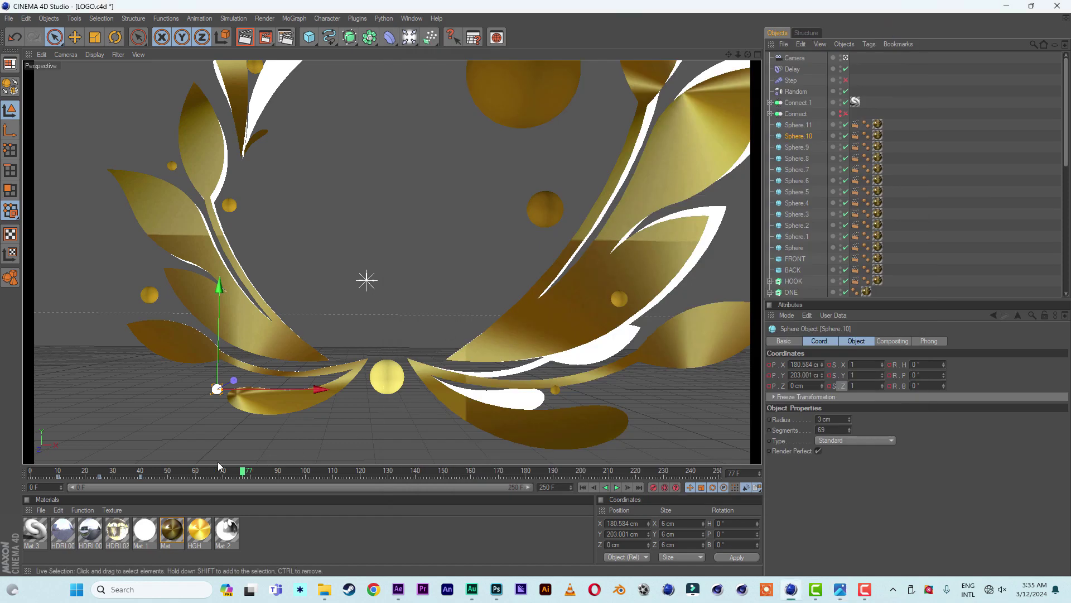
{"action": "left_click_drag", "start_coordinate": [220, 467], "coordinate": [239, 477]}
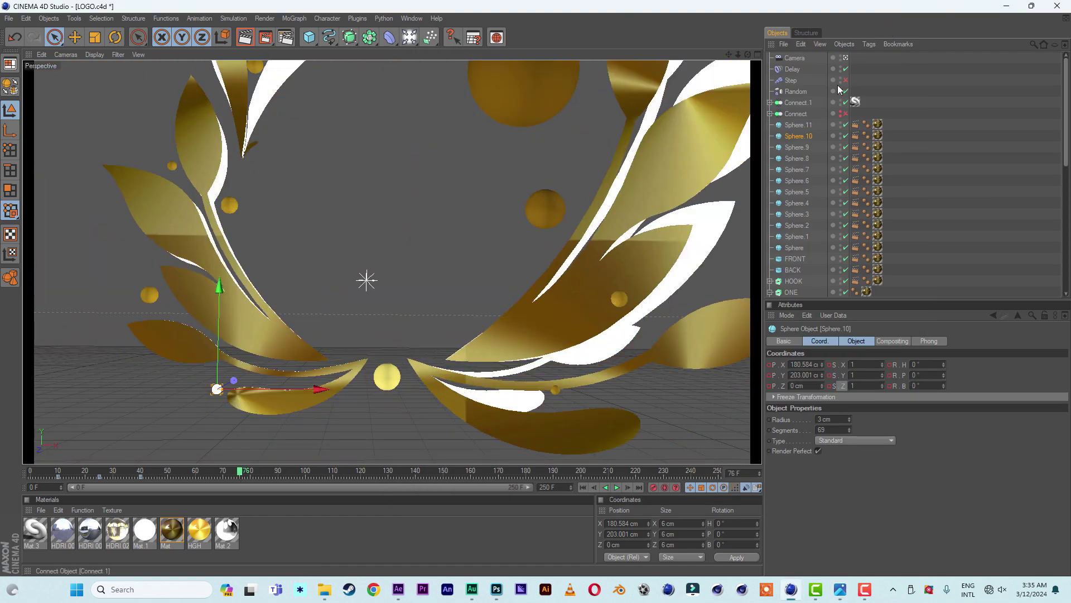
Delete the Camera object and scrub the animation as seen through the ANI camera
{"action": "left_click", "coordinate": [795, 58]}
{"action": "key", "text": "Delete"}
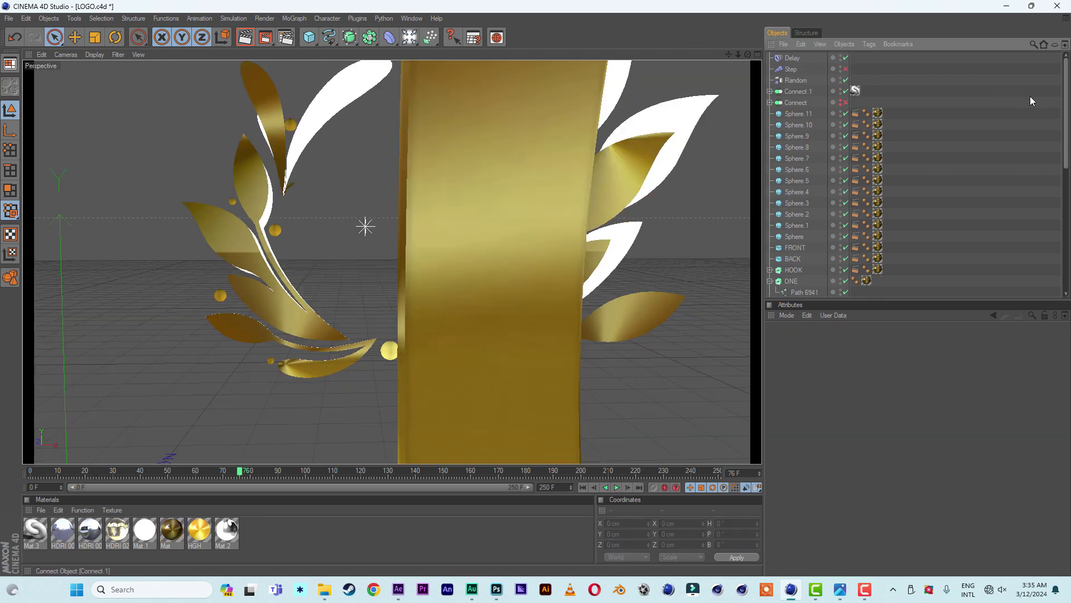
{"action": "left_click_drag", "start_coordinate": [1067, 116], "coordinate": [1066, 241]}
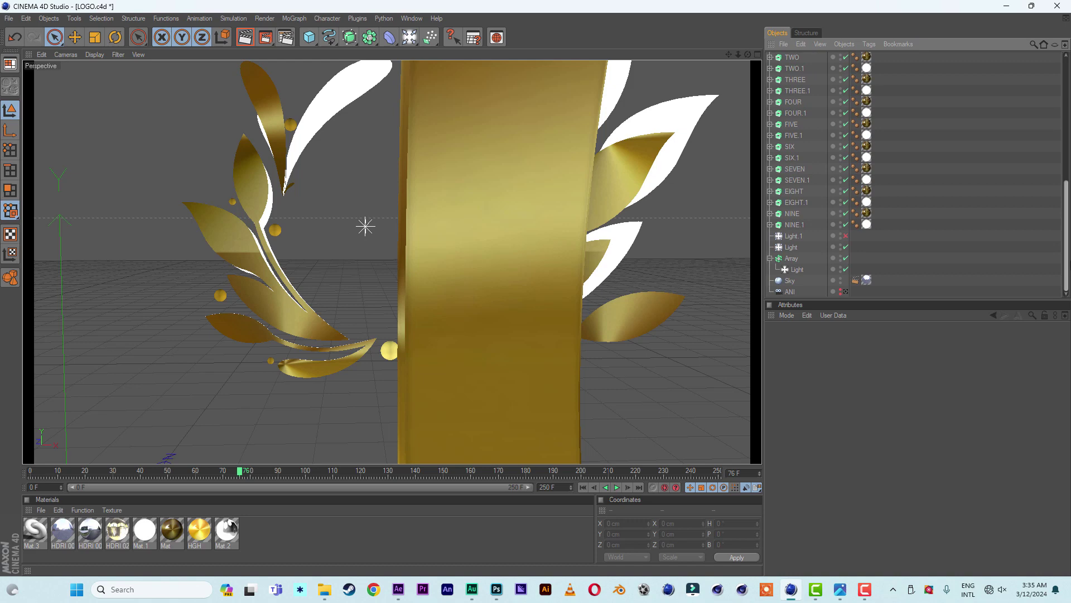
{"action": "left_click", "coordinate": [845, 291]}
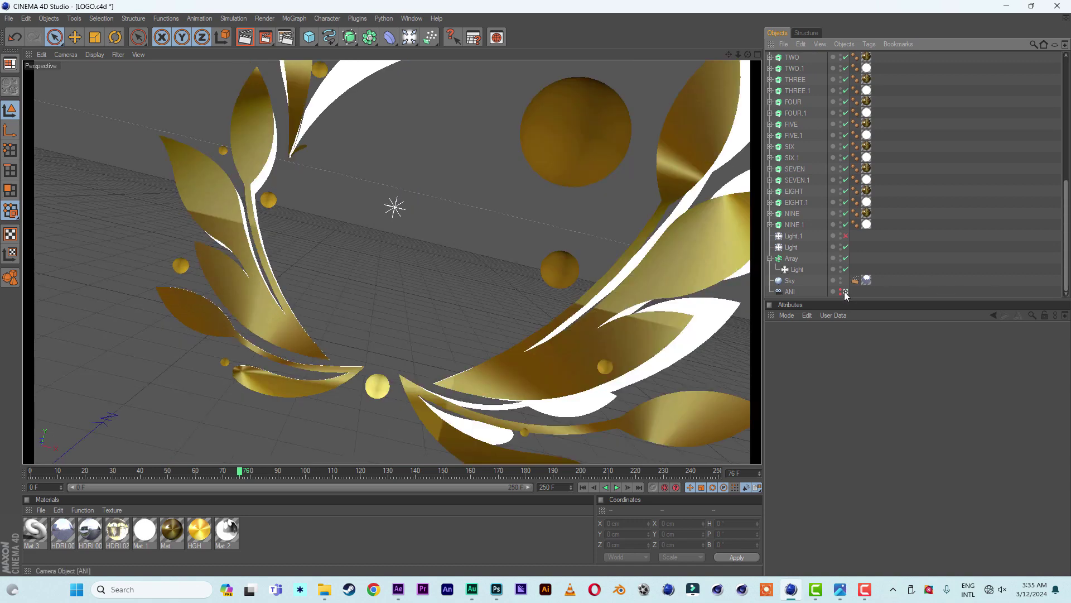
{"action": "left_click_drag", "start_coordinate": [76, 471], "coordinate": [310, 457]}
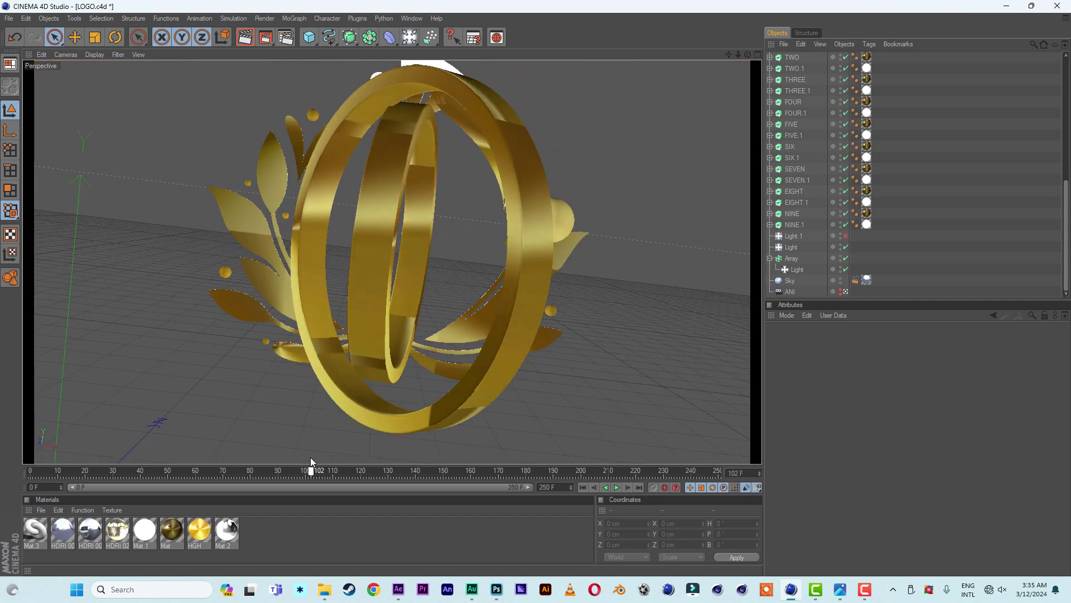
Select the inner FRONT ring and advance past frame 125 until the rings face front, checking the PINADO reference
{"action": "left_click", "coordinate": [389, 269]}
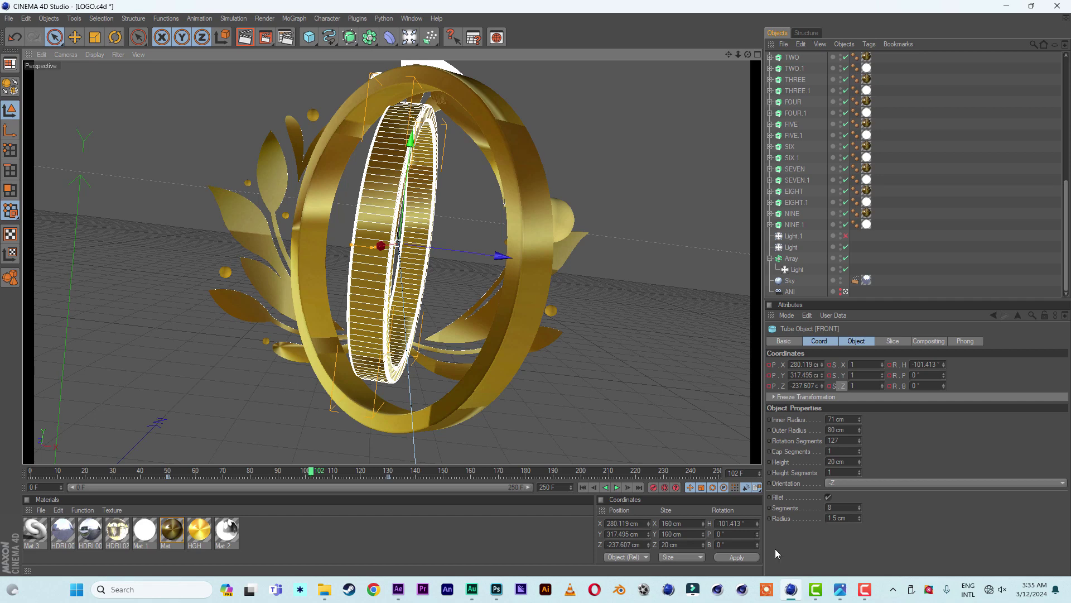
{"action": "left_click", "coordinate": [839, 595]}
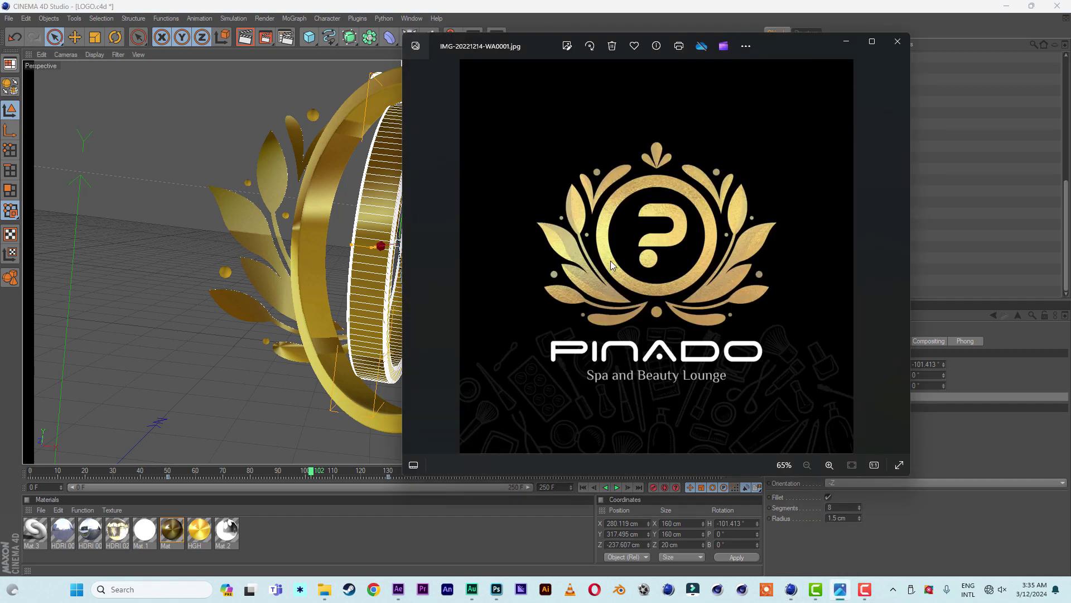
{"action": "key", "text": "alt+Tab"}
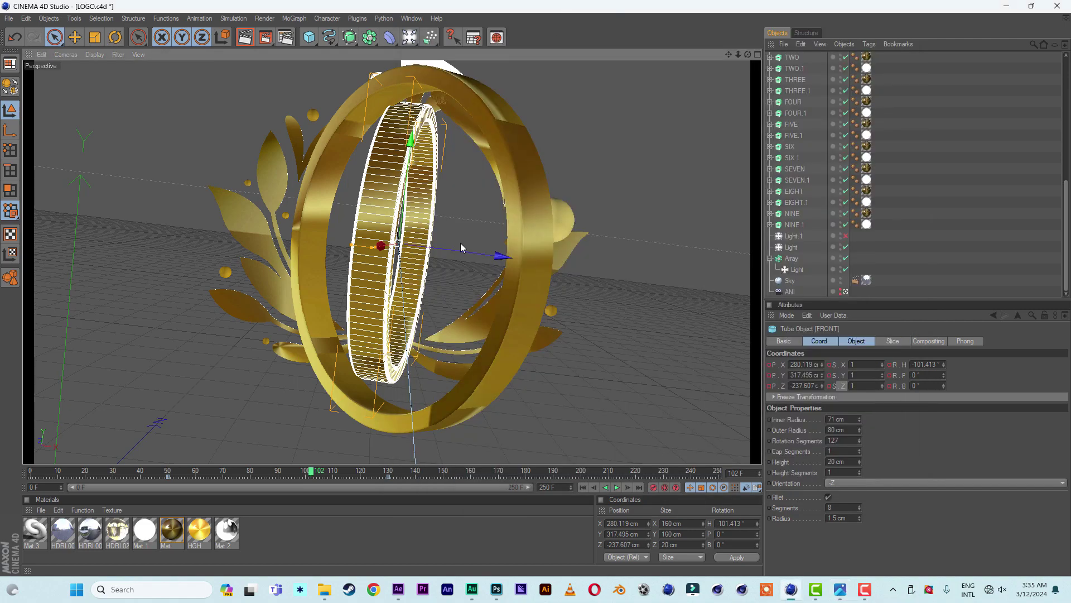
{"action": "mouse_move", "coordinate": [310, 474]}
{"action": "left_mouse_down"}
{"action": "mouse_move", "coordinate": [378, 474]}
{"action": "mouse_move", "coordinate": [270, 473]}
{"action": "mouse_move", "coordinate": [325, 474]}
{"action": "mouse_move", "coordinate": [307, 474]}
{"action": "left_mouse_up"}
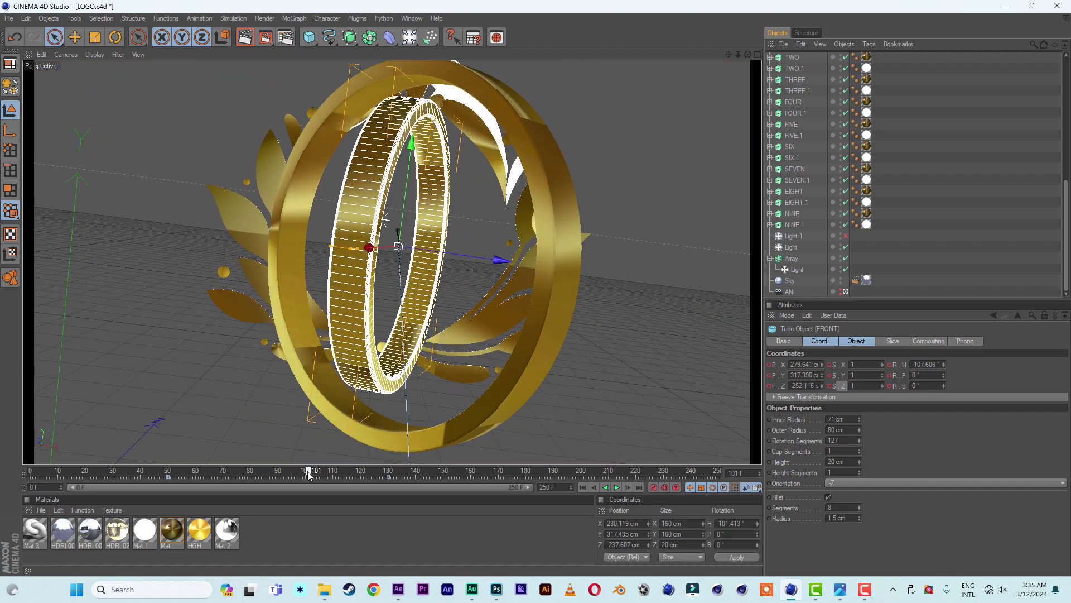
{"action": "left_click", "coordinate": [844, 586]}
{"action": "scroll", "coordinate": [684, 258], "scroll_direction": "up", "scroll_amount": 4}
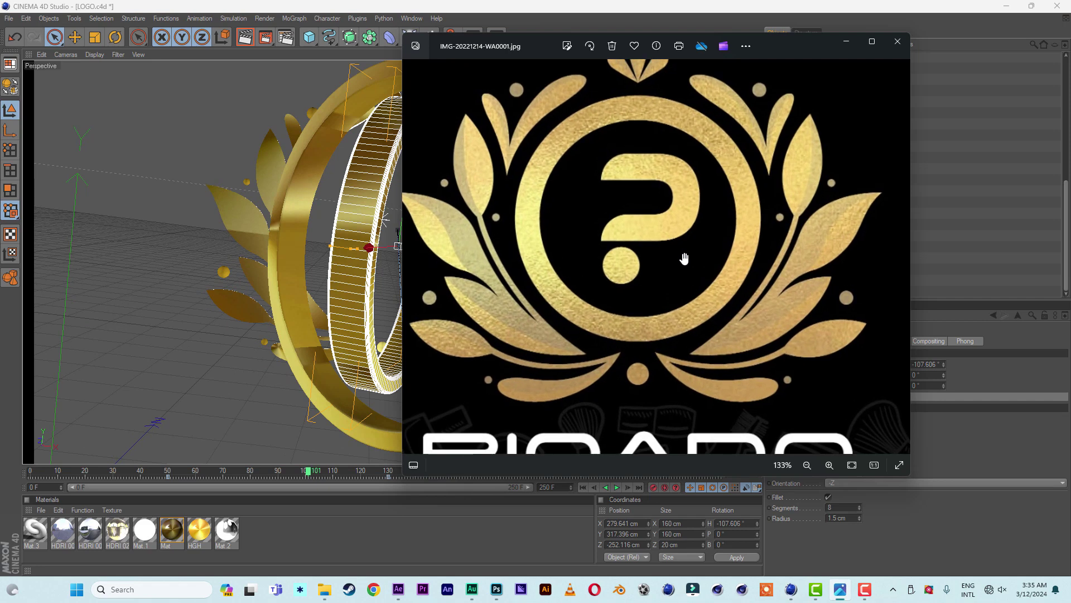
{"action": "scroll", "coordinate": [684, 259], "scroll_direction": "down", "scroll_amount": 4}
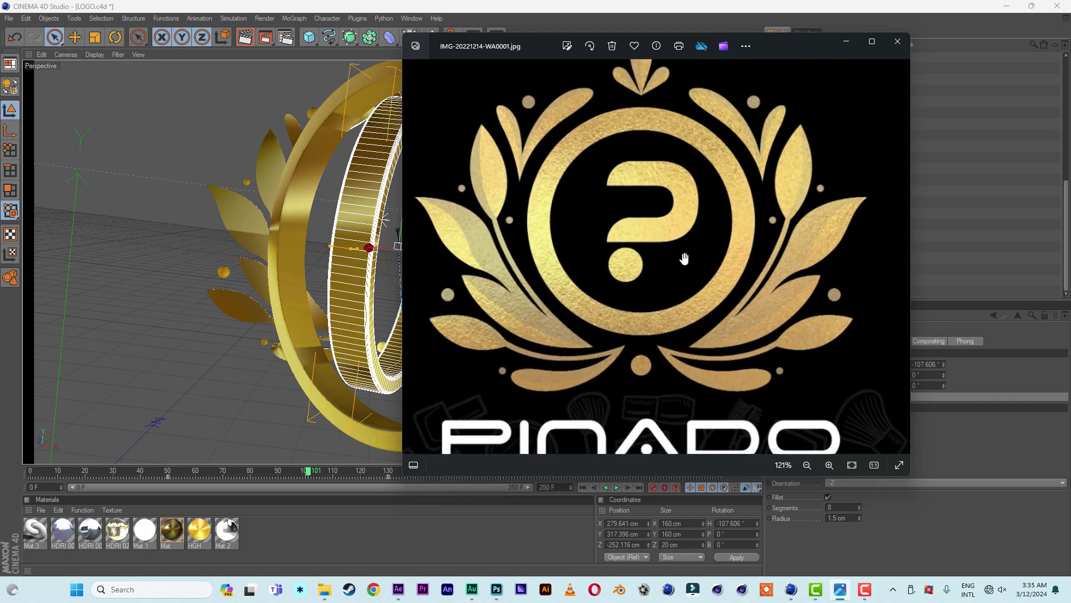
{"action": "left_click", "coordinate": [927, 24]}
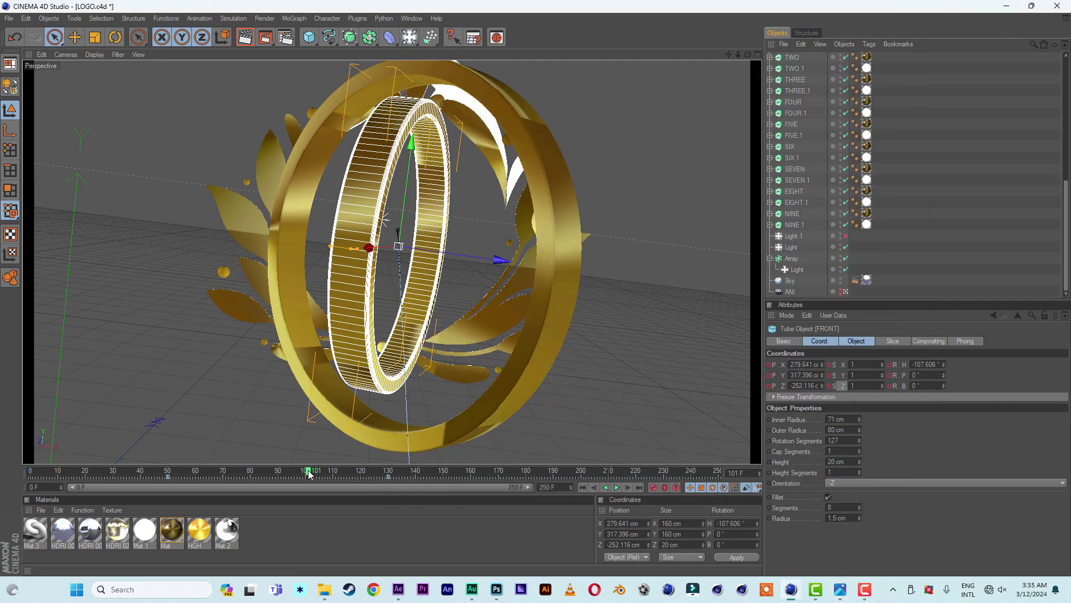
{"action": "left_click_drag", "start_coordinate": [308, 473], "coordinate": [415, 473]}
Render the current frame, then select Connect.1 and scrub through the white letters flying in
{"action": "left_click", "coordinate": [238, 41]}
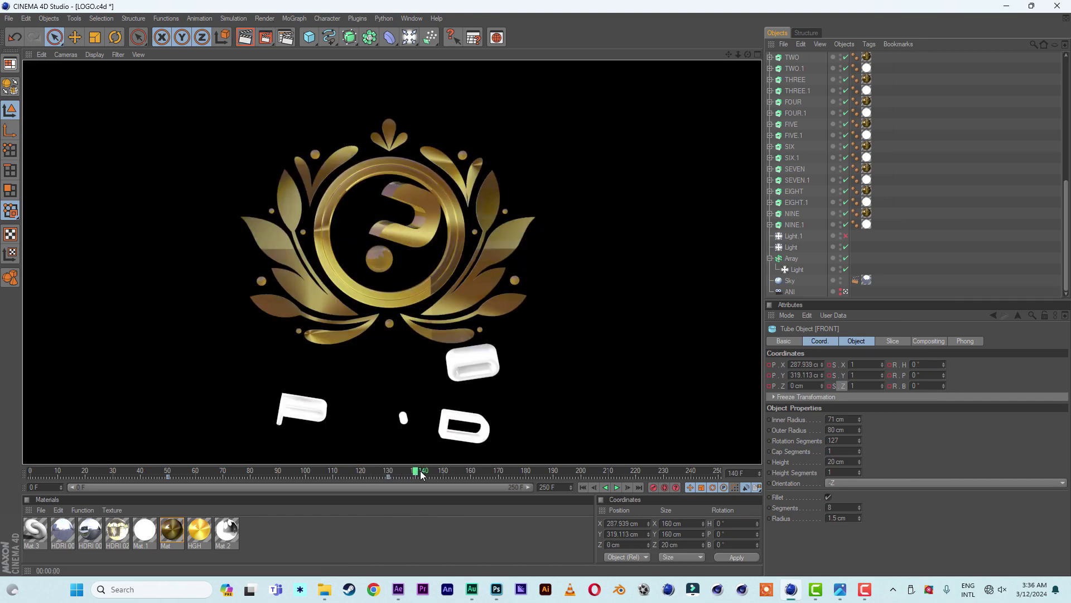
{"action": "left_click_drag", "start_coordinate": [416, 473], "coordinate": [454, 475]}
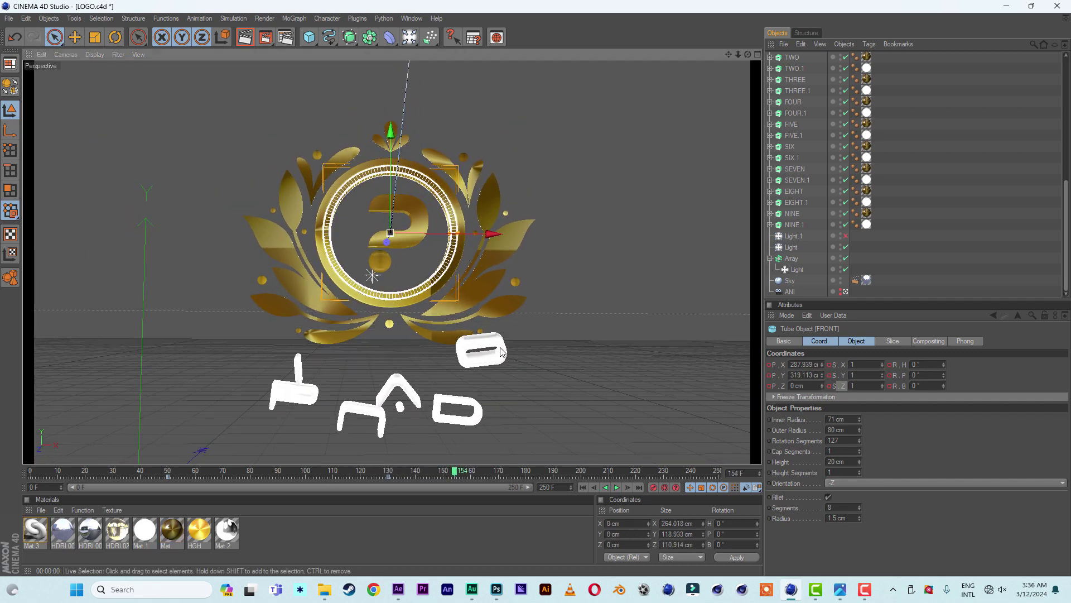
{"action": "left_click", "coordinate": [294, 394]}
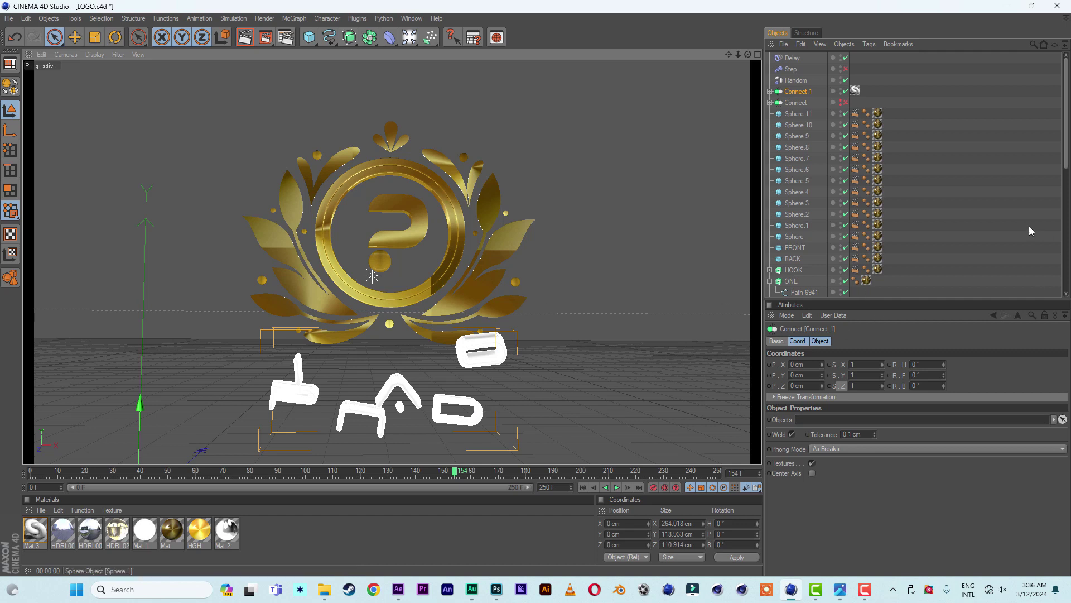
{"action": "left_click_drag", "start_coordinate": [300, 472], "coordinate": [400, 485]}
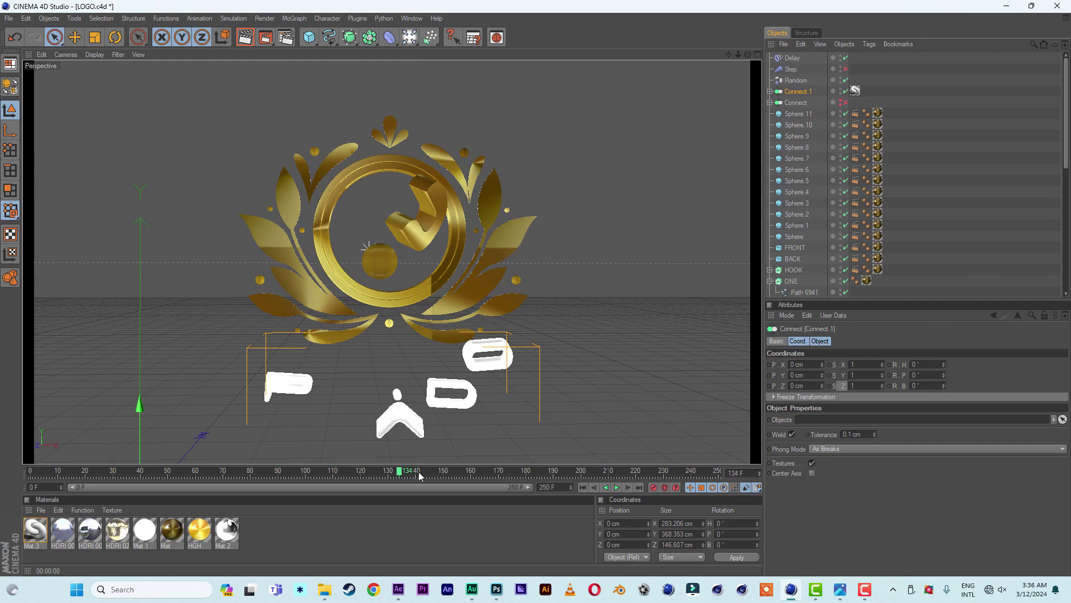
Switch to After Effects and preview the LOG 3 composition from 0:00:00:00
{"action": "left_click", "coordinate": [1007, 8]}
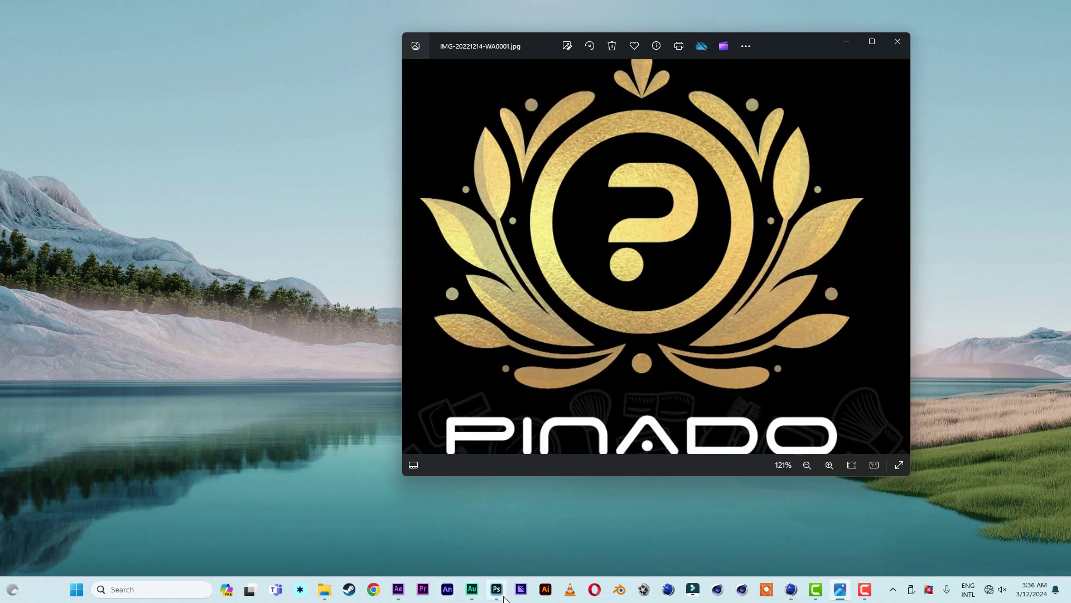
{"action": "left_click", "coordinate": [398, 594]}
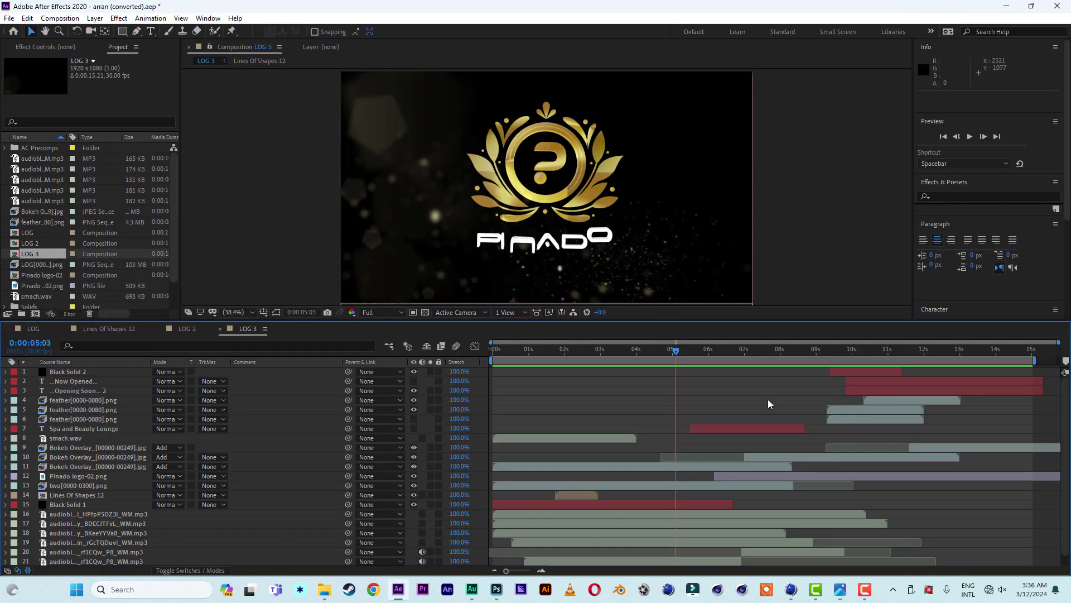
{"action": "left_click_drag", "start_coordinate": [544, 357], "coordinate": [492, 357]}
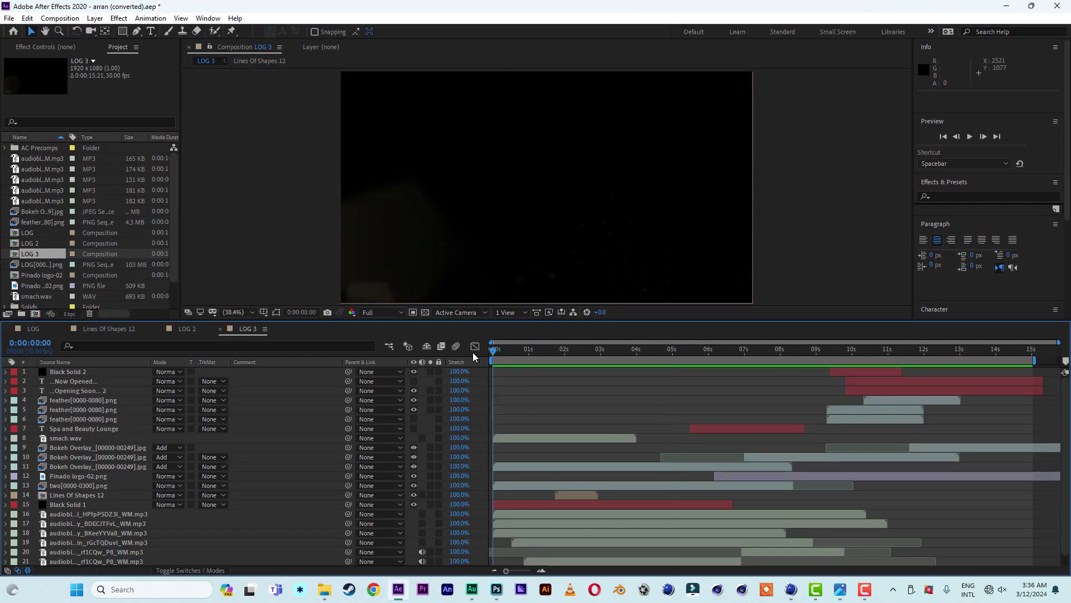
{"action": "key", "text": "space"}
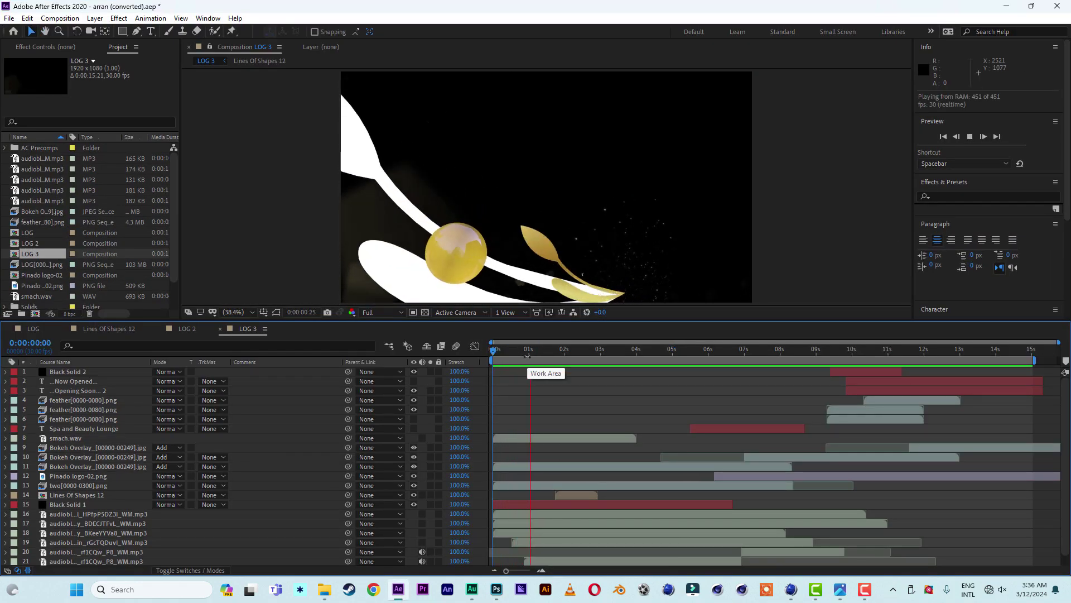